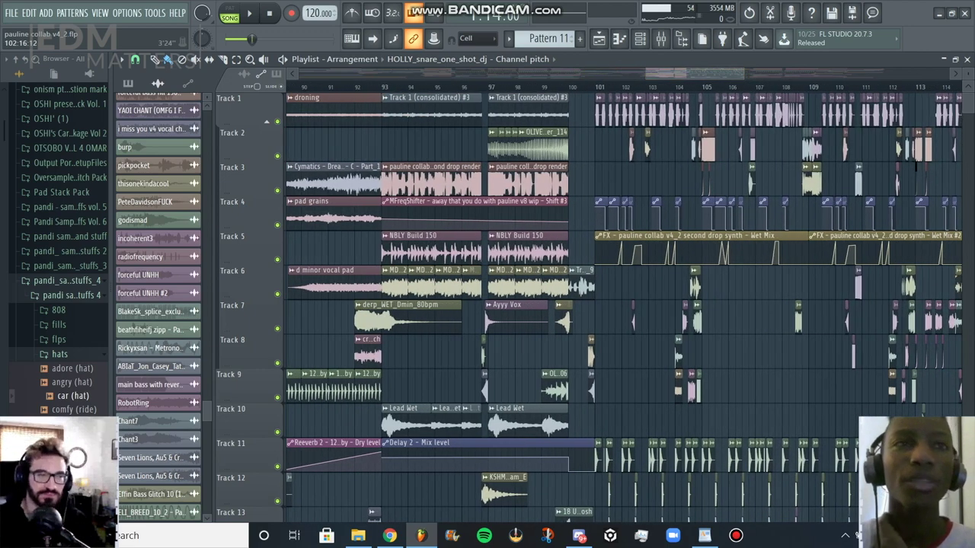
Step: Play the second drop from bar 100 to about bar 116 and stop playback
scroll(624, 304, right, 4)
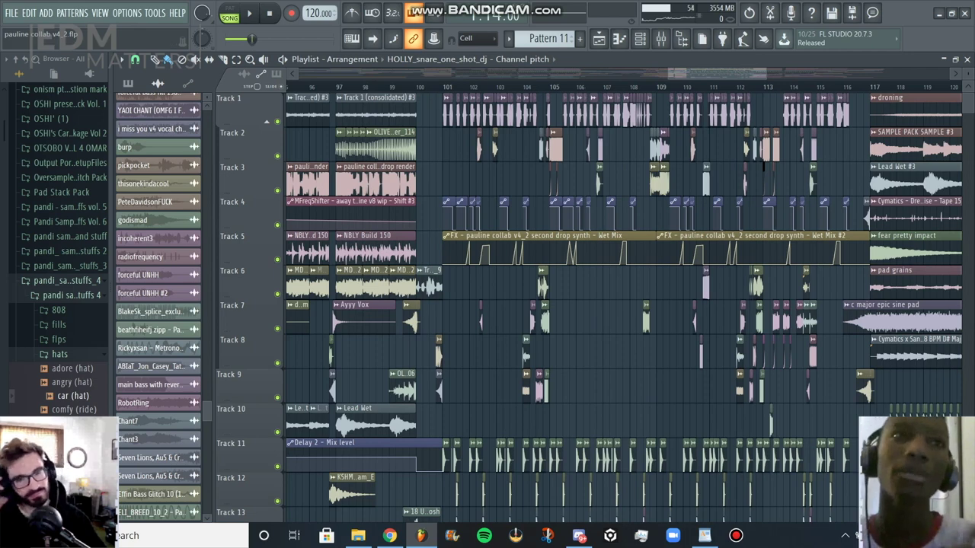
click(417, 86)
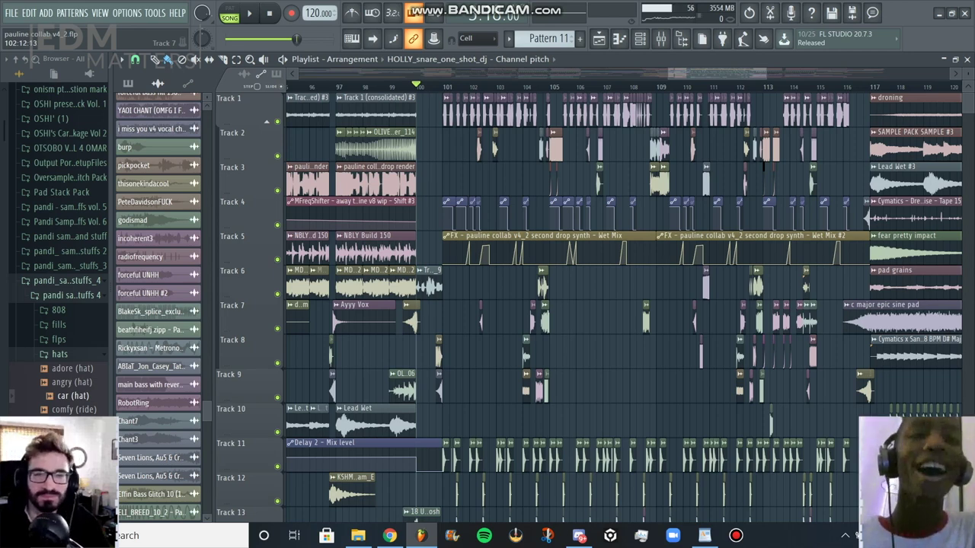
key(space)
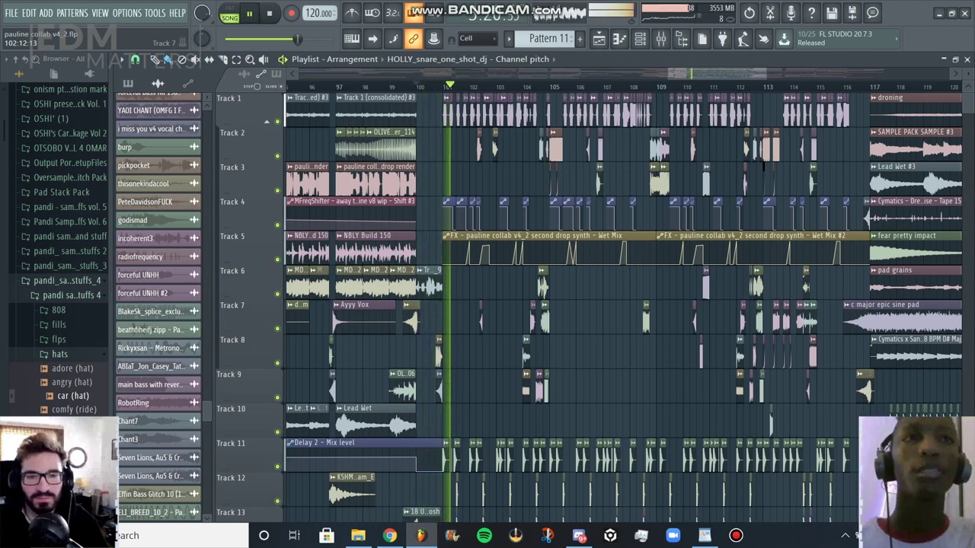
click(154, 13)
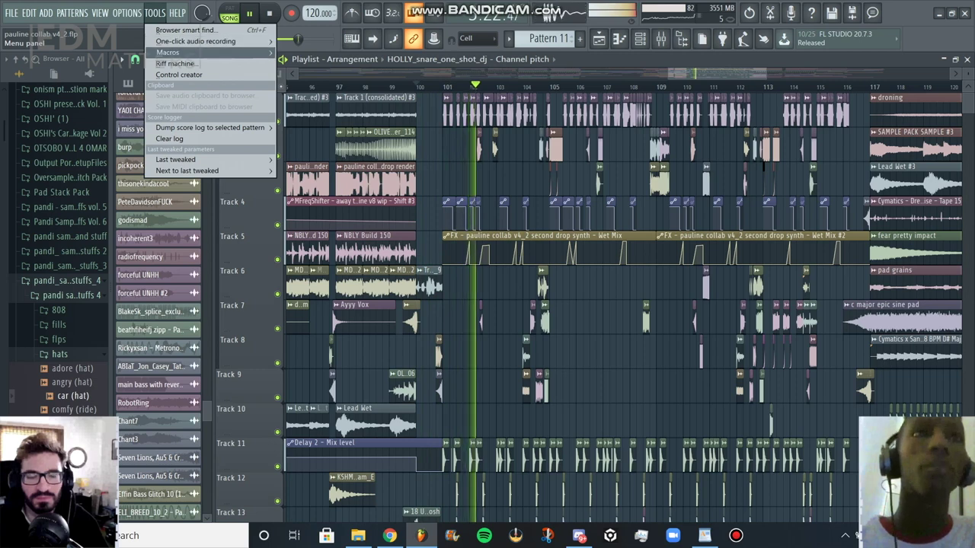
mouse_move(169, 52)
click(343, 138)
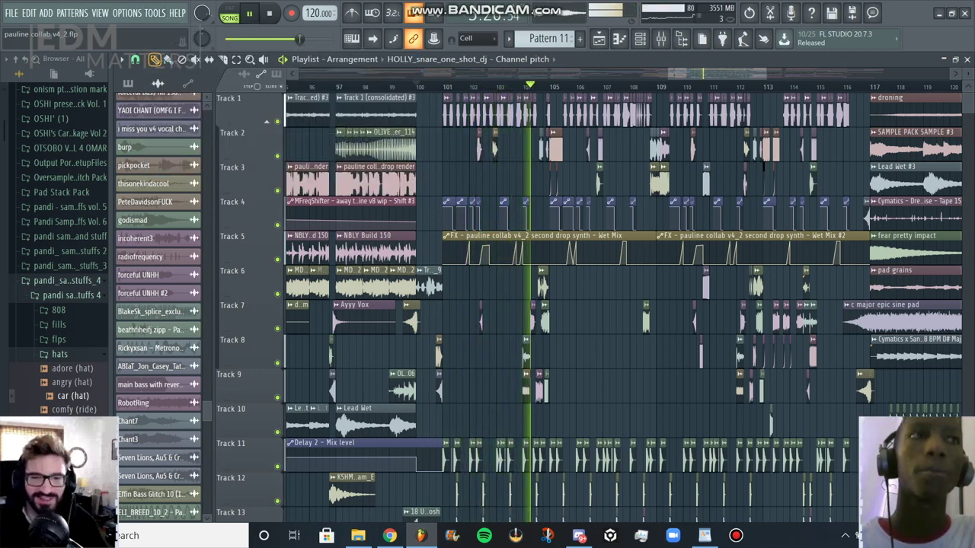
scroll(689, 251, right, 4)
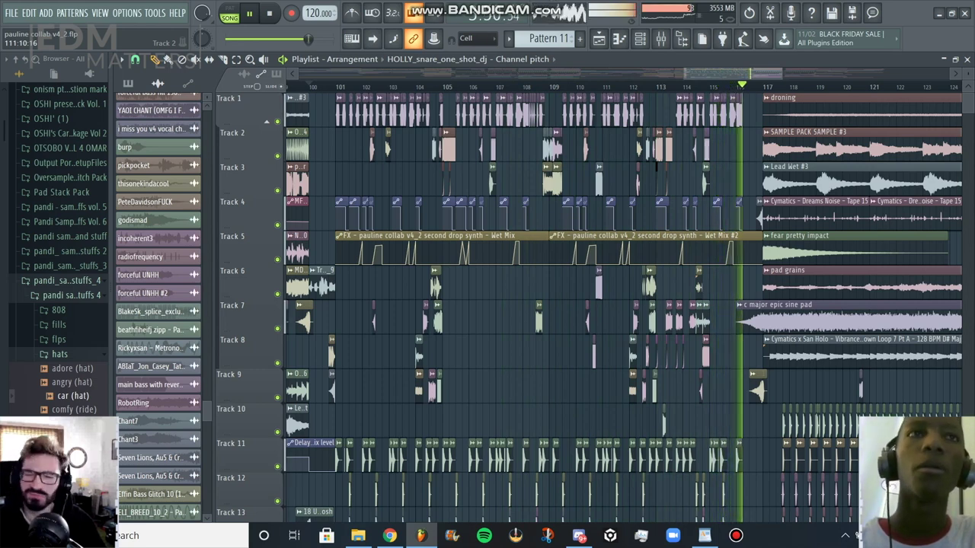
key(space)
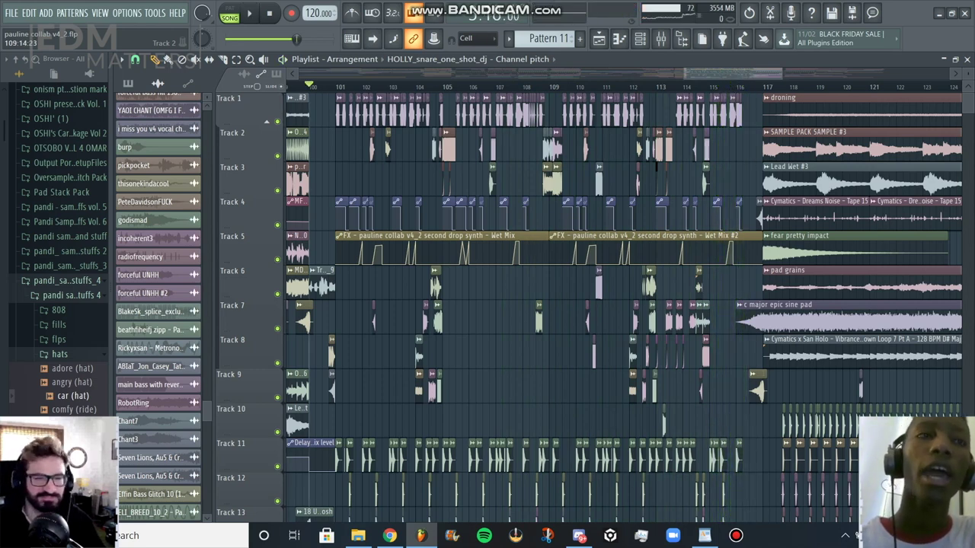
Step: Solo Track 1 and unmute the Delay 2 mix level automation on Track 4, leaving Track 5 muted
drag(782, 73, 711, 73)
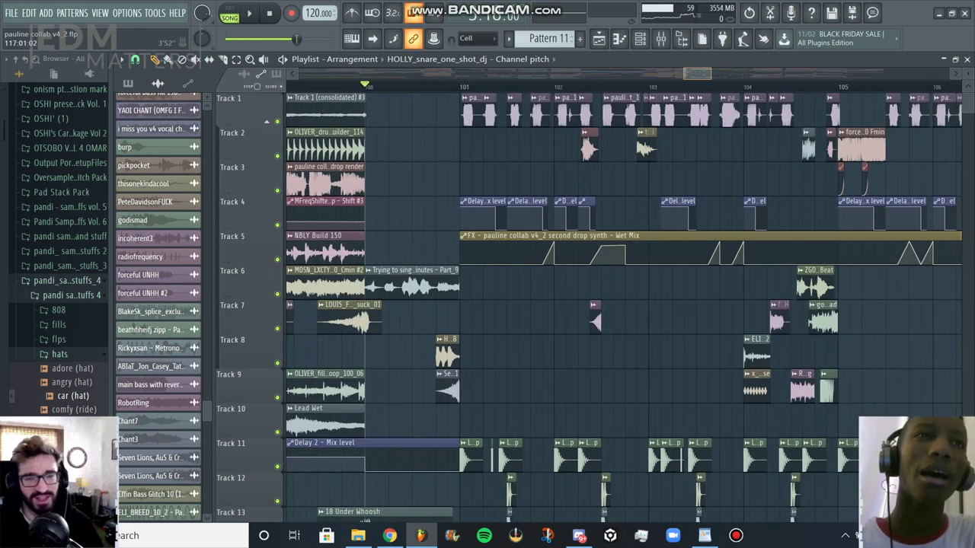
scroll(624, 305, down, 2)
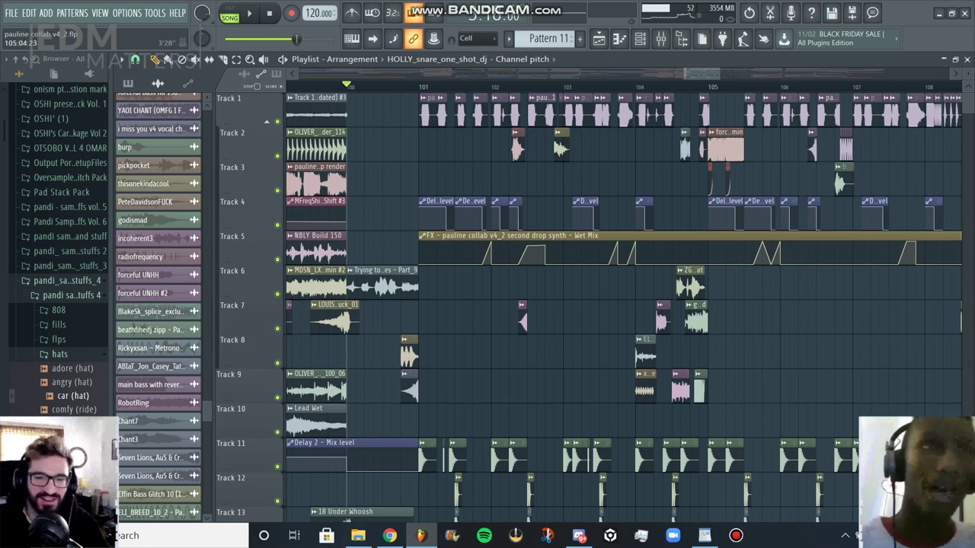
scroll(625, 305, up, 4)
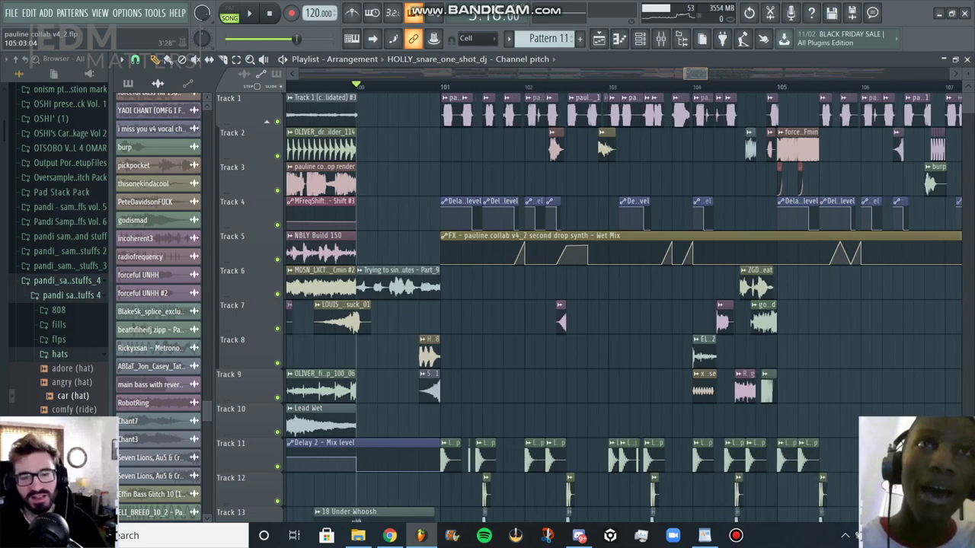
drag(689, 73, 690, 73)
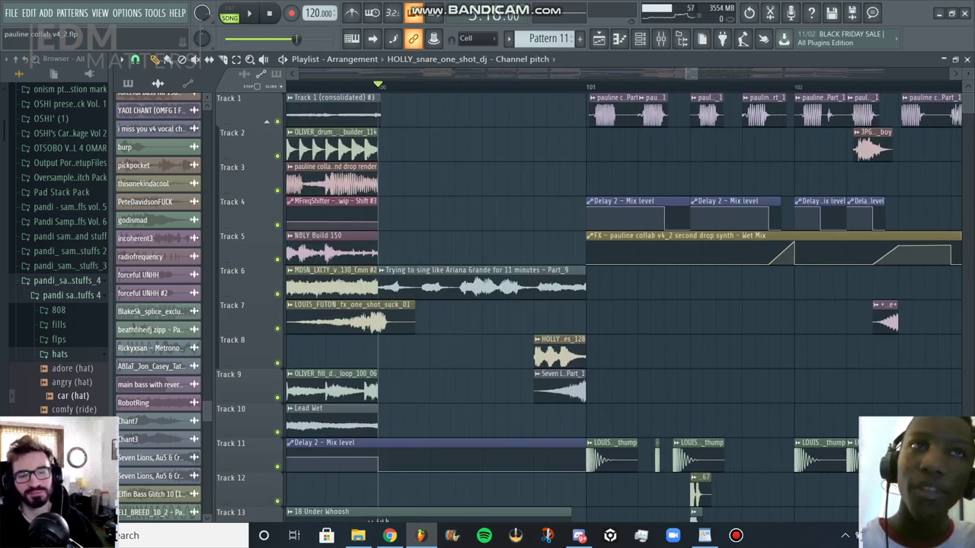
scroll(690, 74, down, 2)
drag(693, 73, 696, 74)
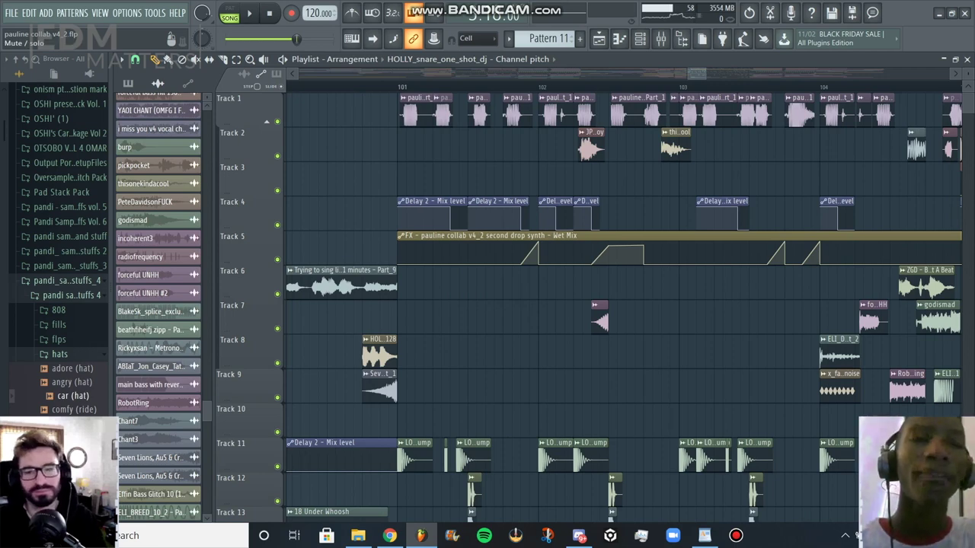
right_click(277, 121)
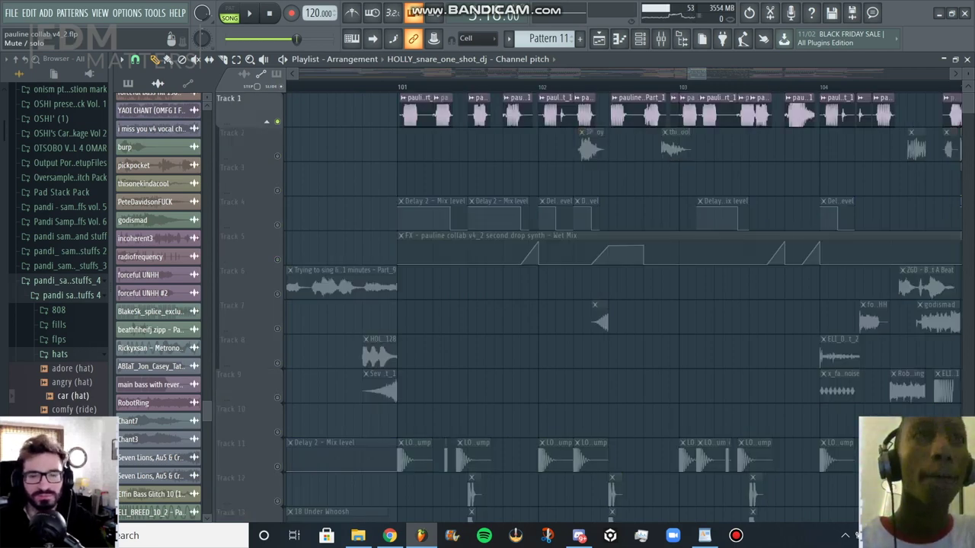
click(277, 225)
click(277, 259)
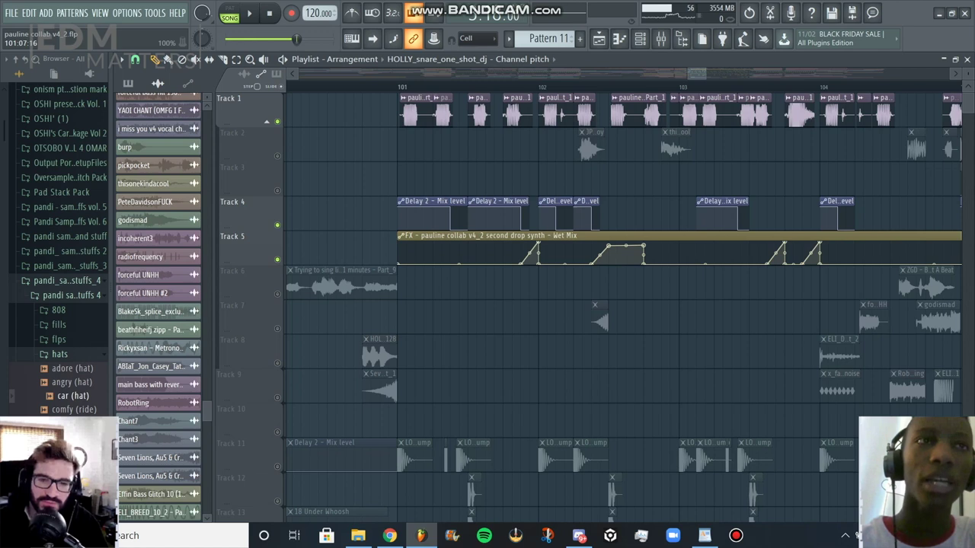
click(277, 259)
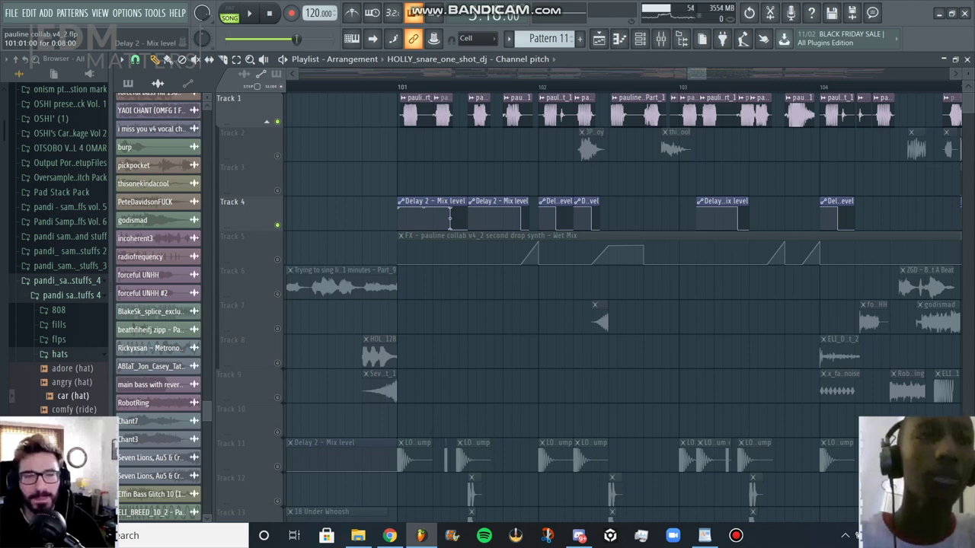
Step: Play the second drop synth from bar 101 with only Tracks 1 and 4 enabled, and stop playback
click(396, 86)
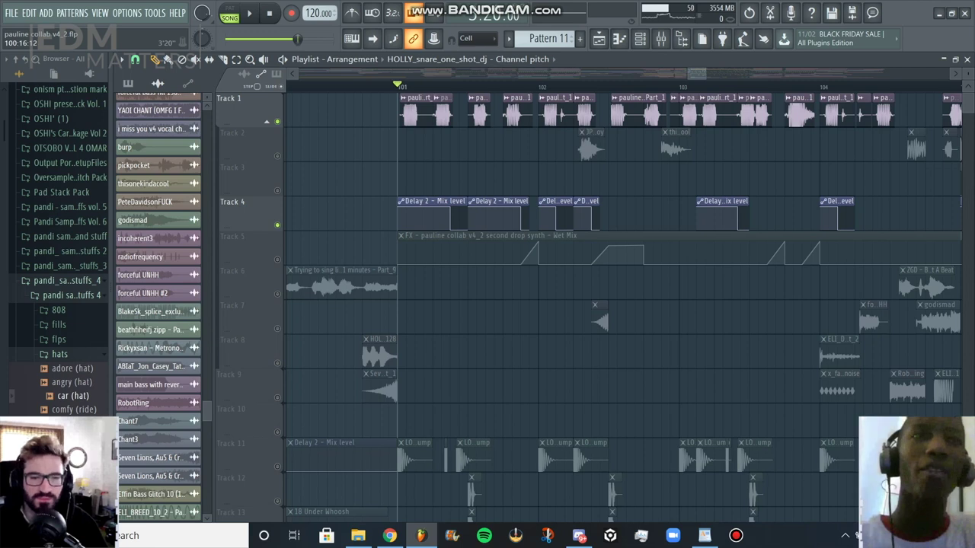
key(space)
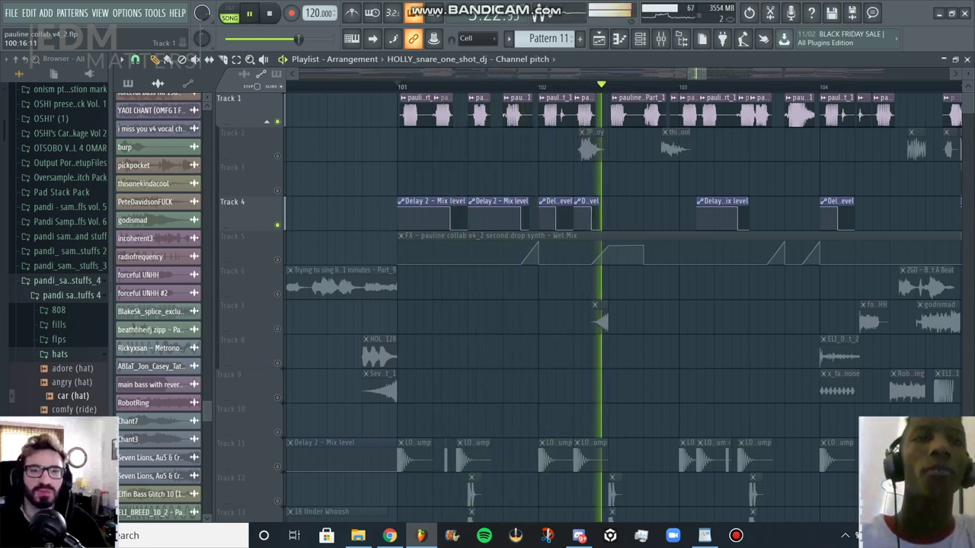
key(space)
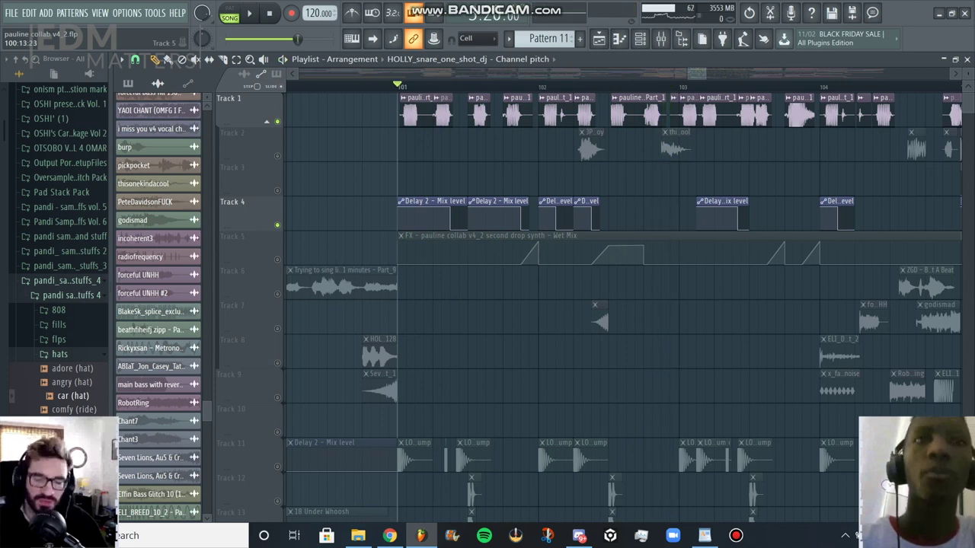
Step: Unmute the second drop synth's Wet Mix automation on Track 5 and save the project
click(277, 259)
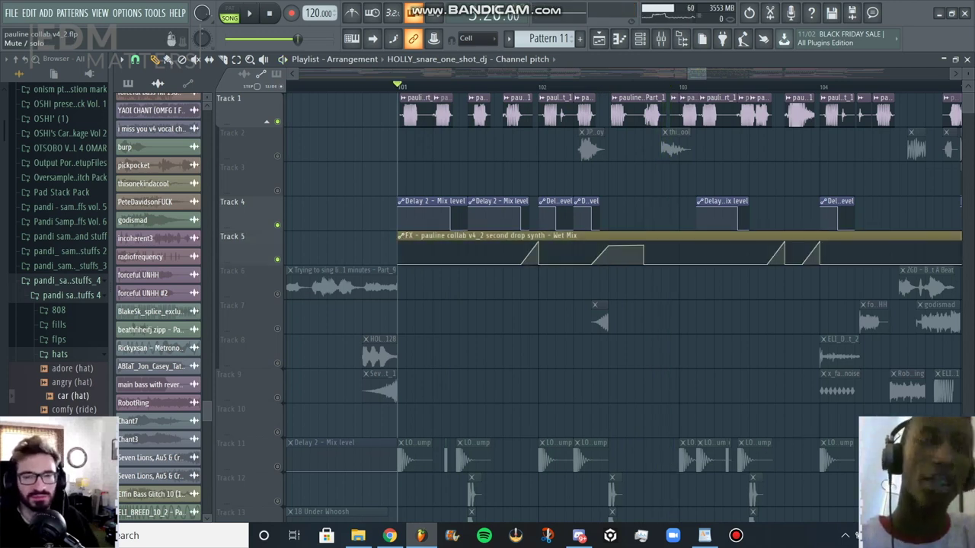
key(ctrl+s)
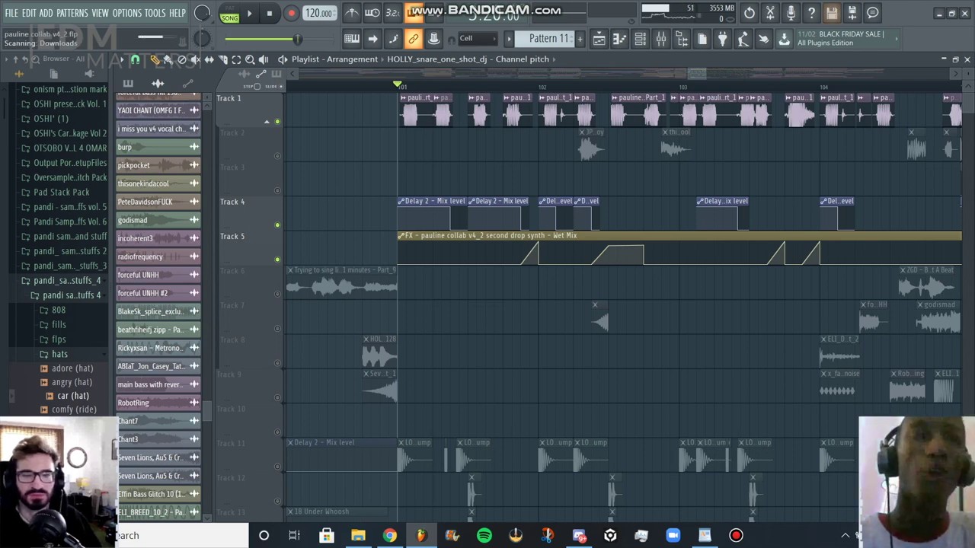
Step: Play the drop from bar 101 with Tracks 1, 4 and 5 enabled, and stop playback
key(space)
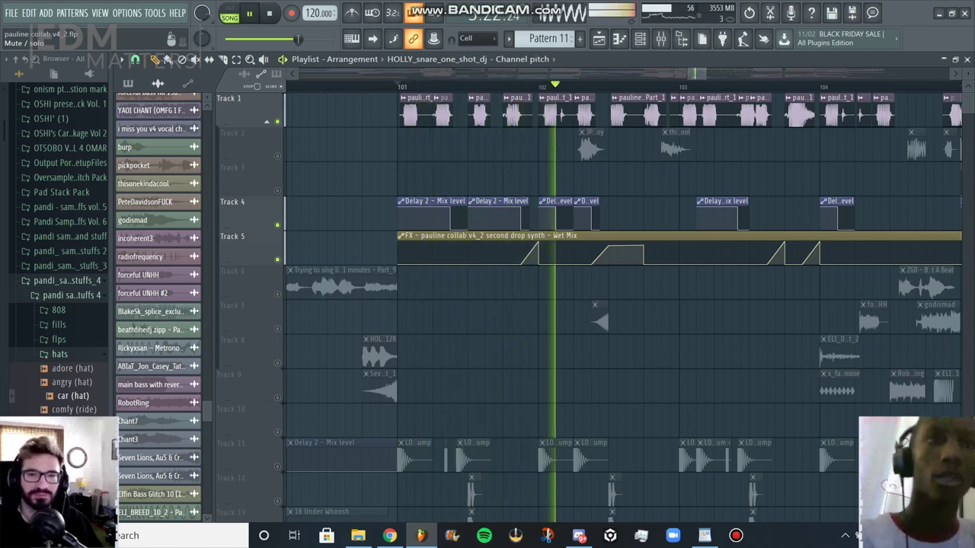
key(space)
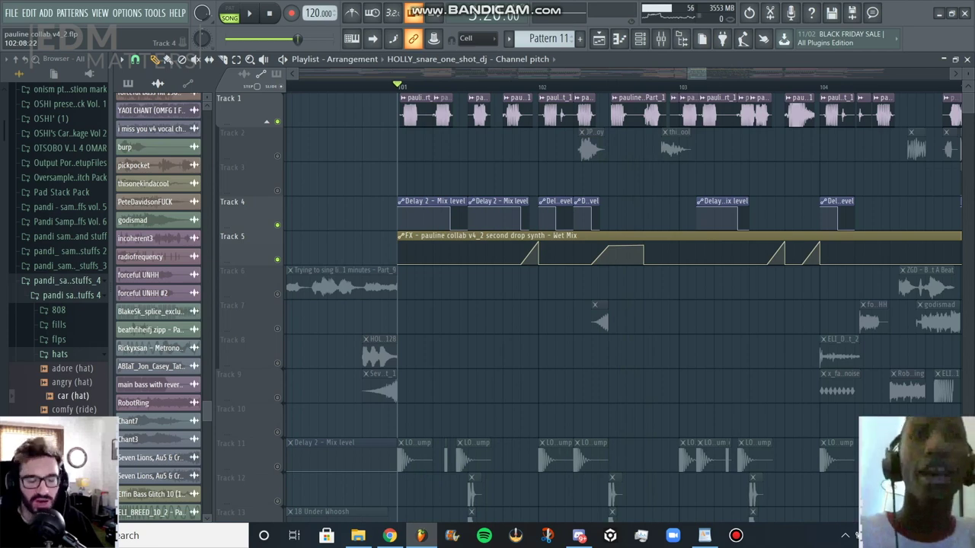
scroll(509, 257, down, 5)
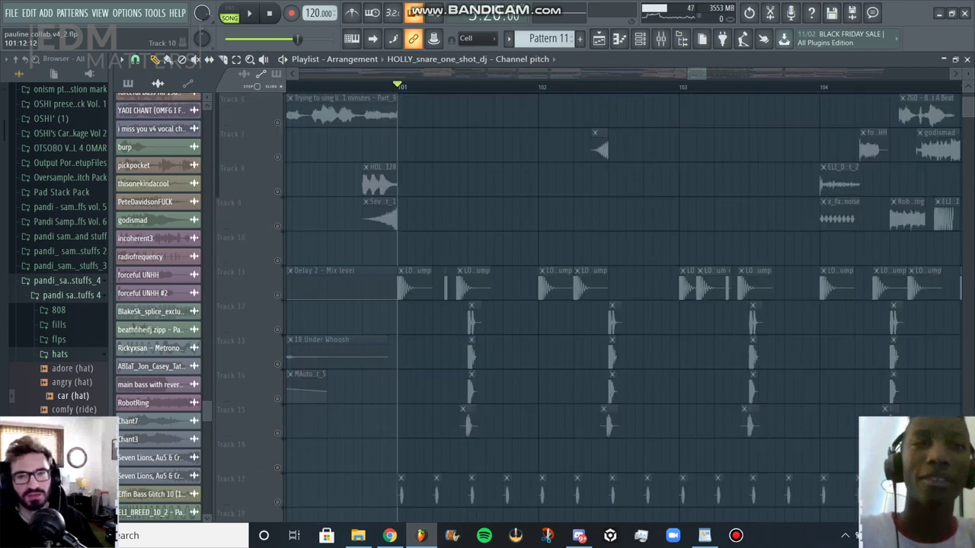
scroll(508, 258, up, 5)
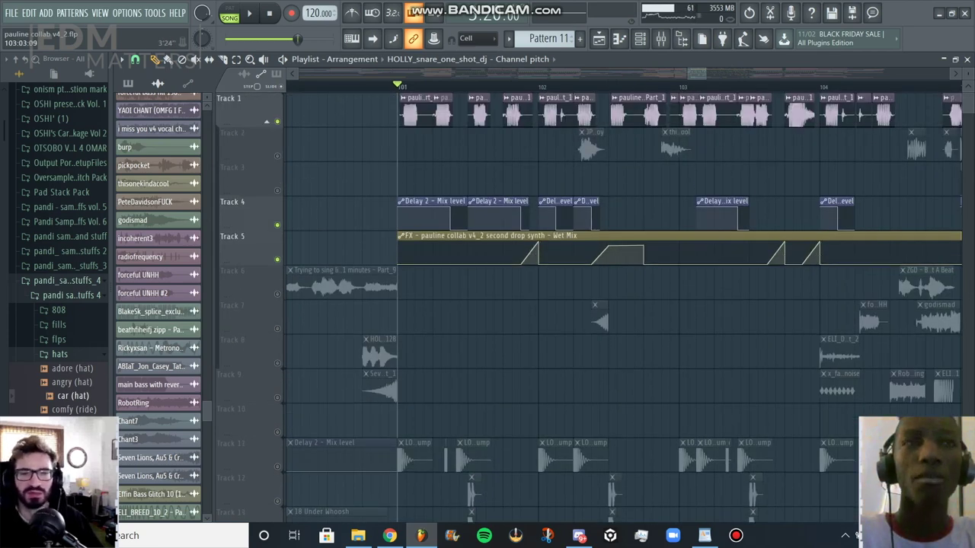
scroll(624, 305, down, 2)
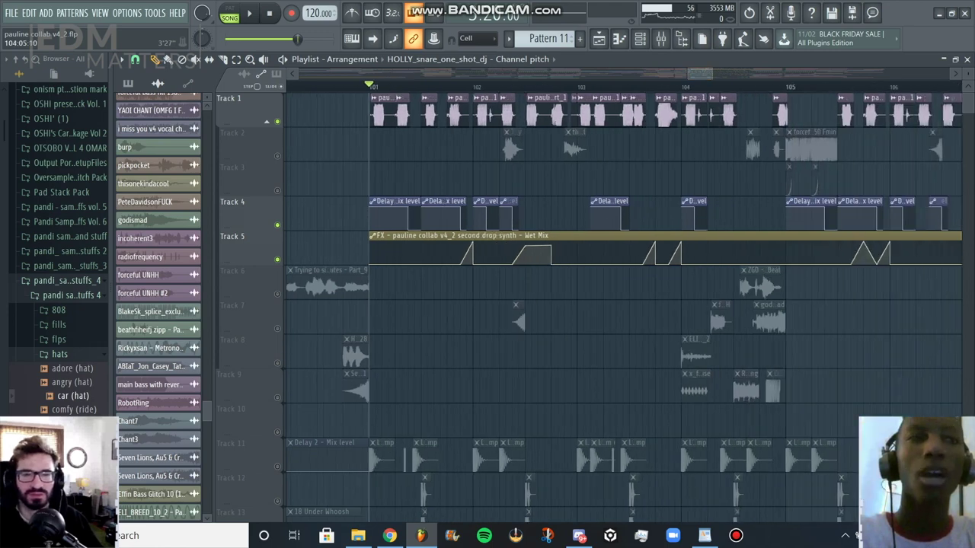
Step: Unmute the drum layers on Tracks 11 through 15
scroll(469, 305, down, 5)
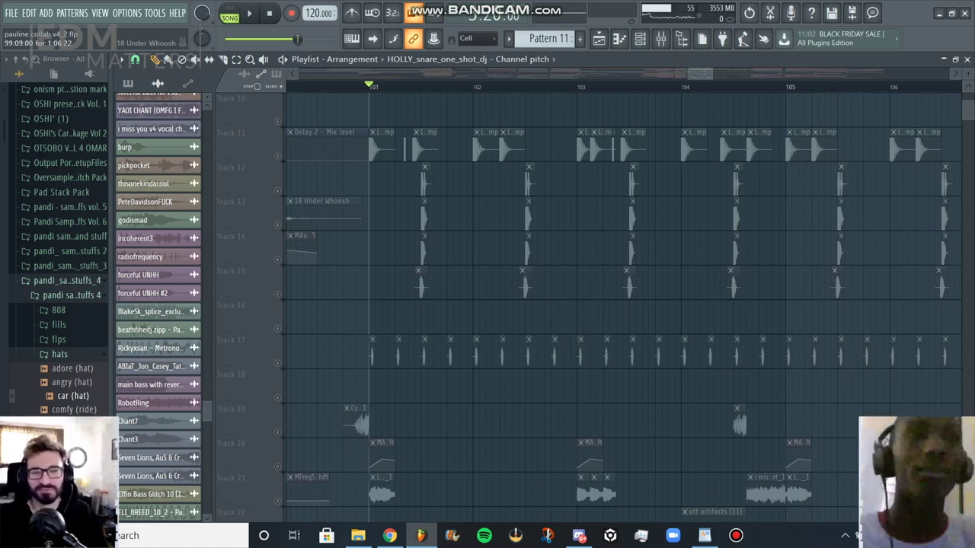
click(278, 156)
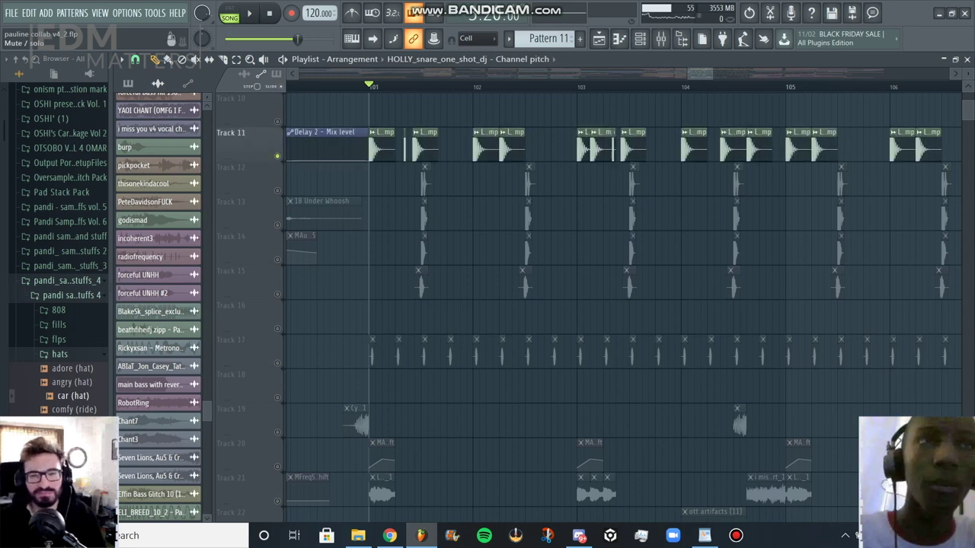
click(277, 191)
click(277, 224)
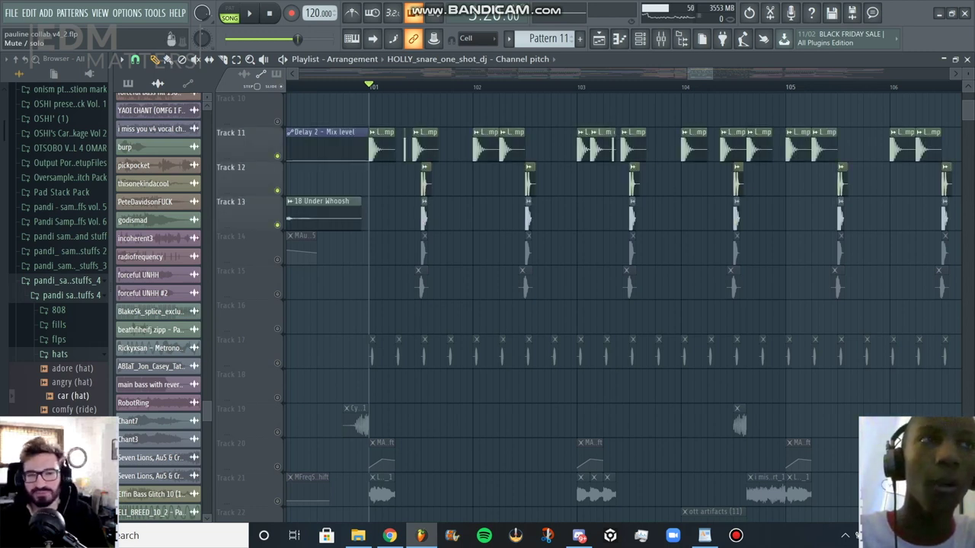
click(277, 258)
click(277, 294)
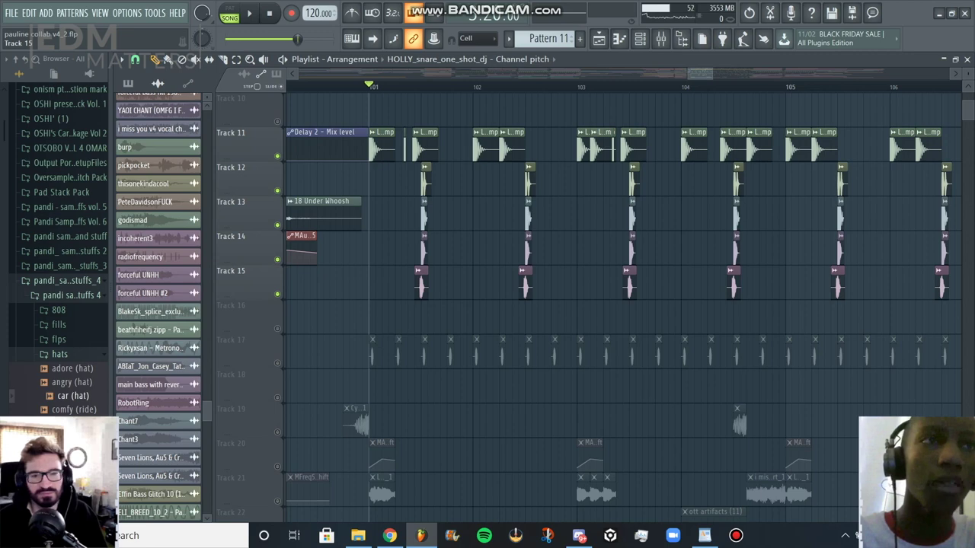
Step: Solo Track 11 and open the channel settings of its LOUIS_FUTON_kick_one_shot_thump clip at bar 101
right_click(277, 156)
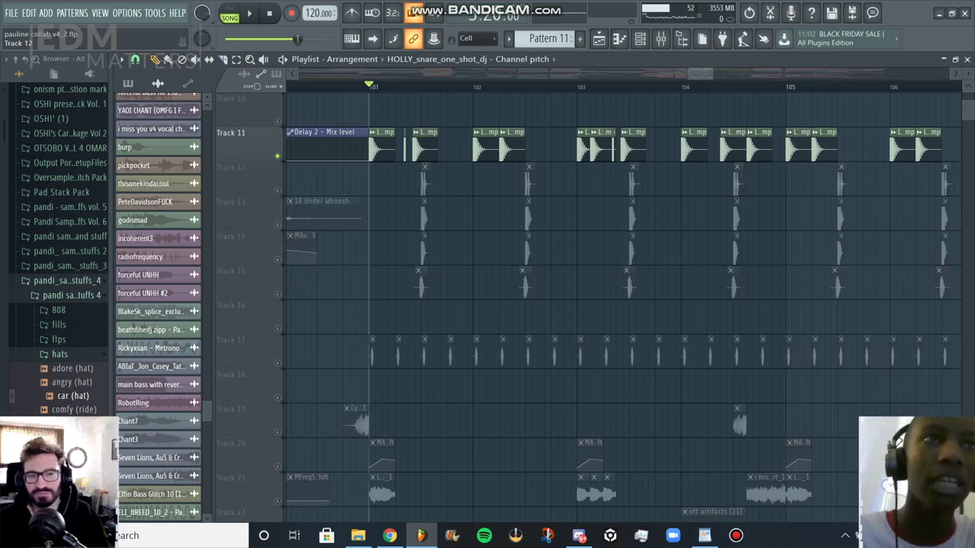
click(382, 148)
double_click(382, 148)
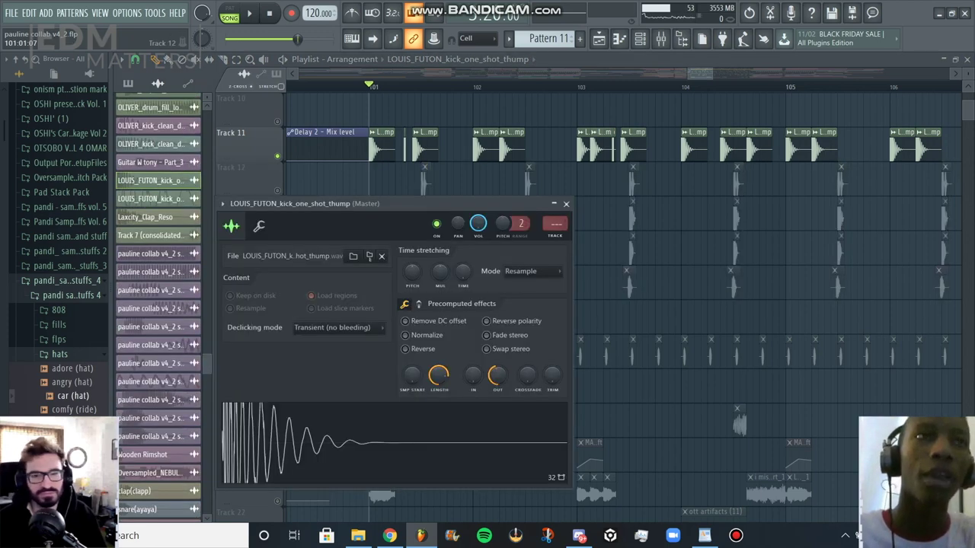
Step: Reset the kick sample's precomputed Boost effect, set it to 4%, and return to the first page of precomputed effects
click(418, 303)
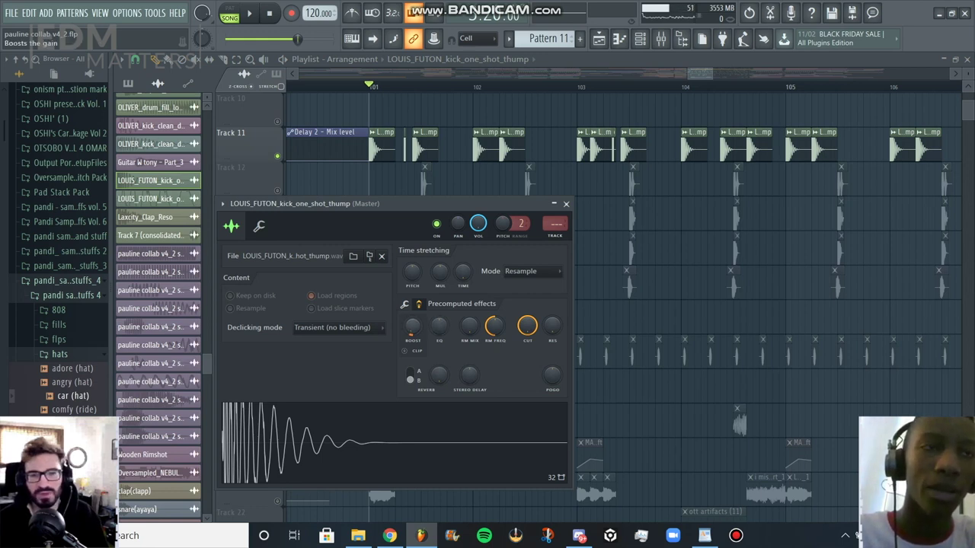
right_click(412, 325)
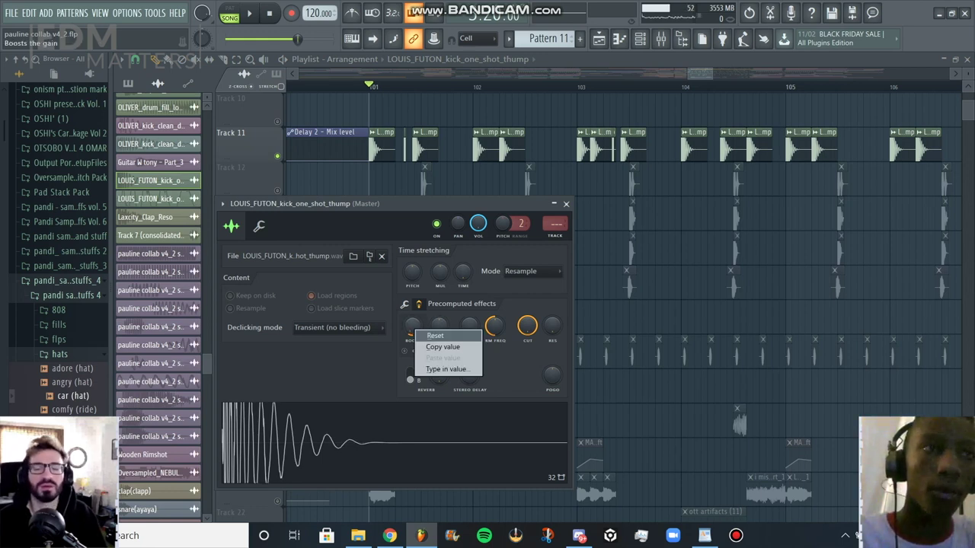
click(435, 335)
drag(412, 326, 412, 335)
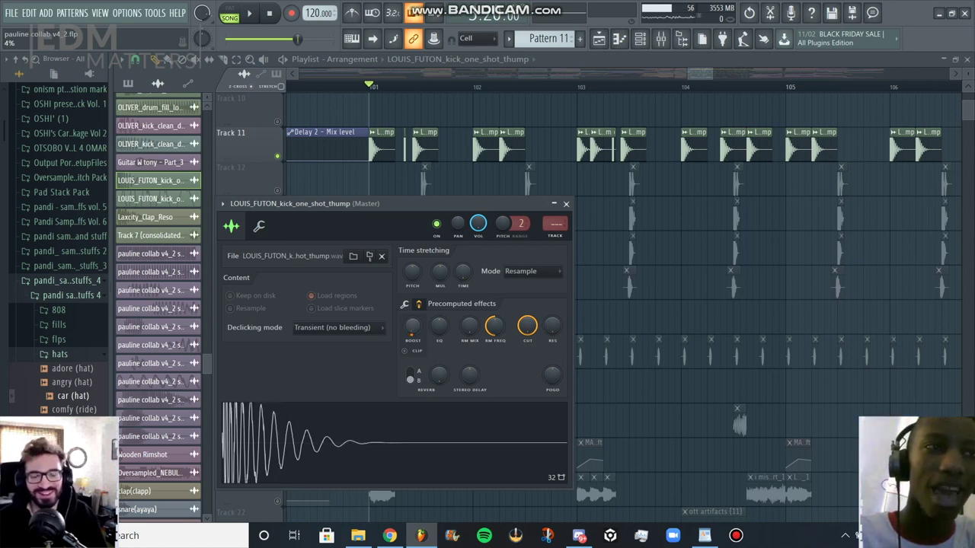
click(404, 303)
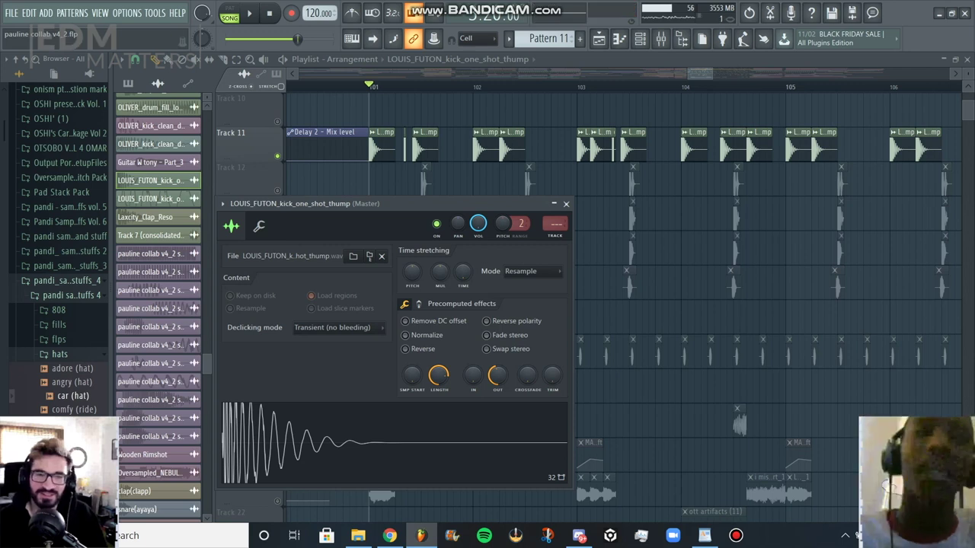
Step: Close the kick sample's channel settings, play the soloed kick track from bar 101, and stop playback
key(Escape)
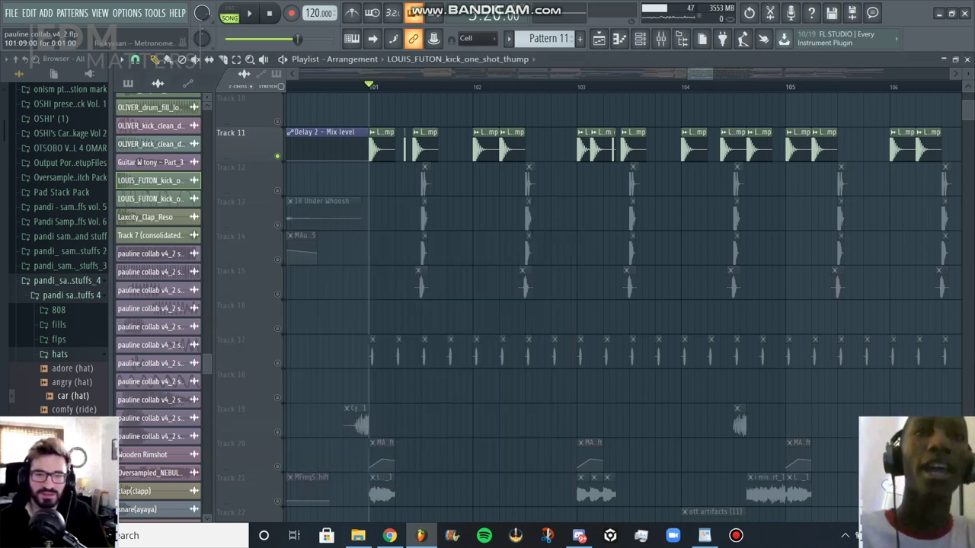
key(space)
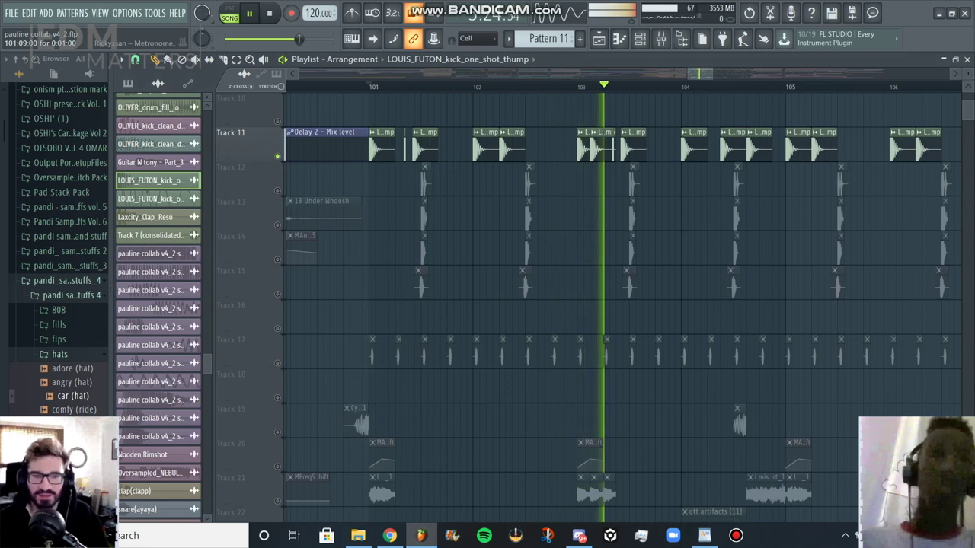
key(space)
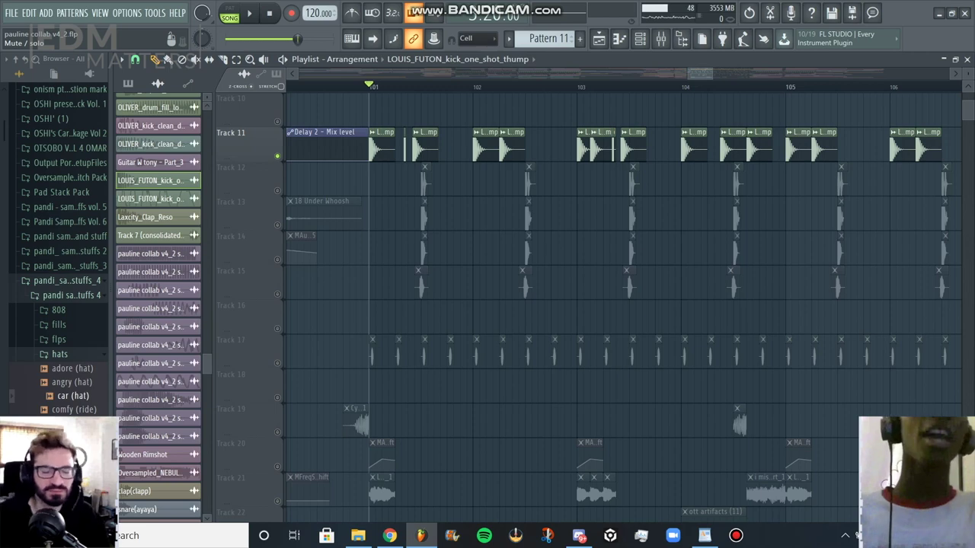
Step: Solo Track 12, inspect the channel settings of its first clip after bar 101, and play the layer alone
right_click(277, 190)
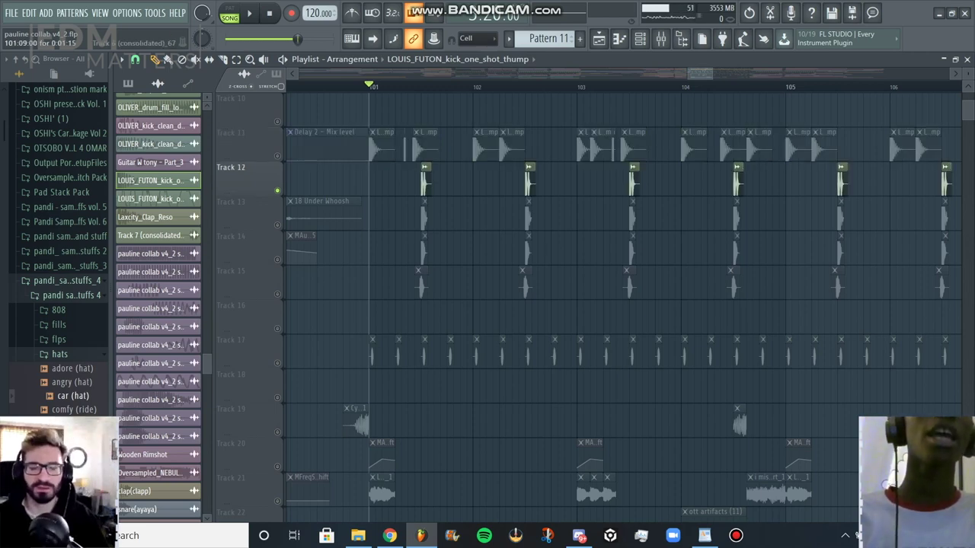
double_click(425, 183)
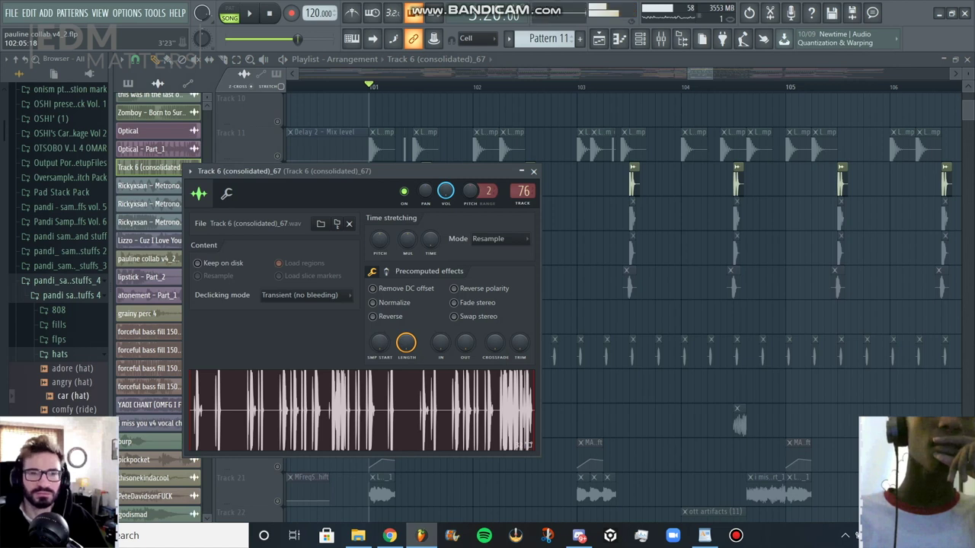
key(Escape)
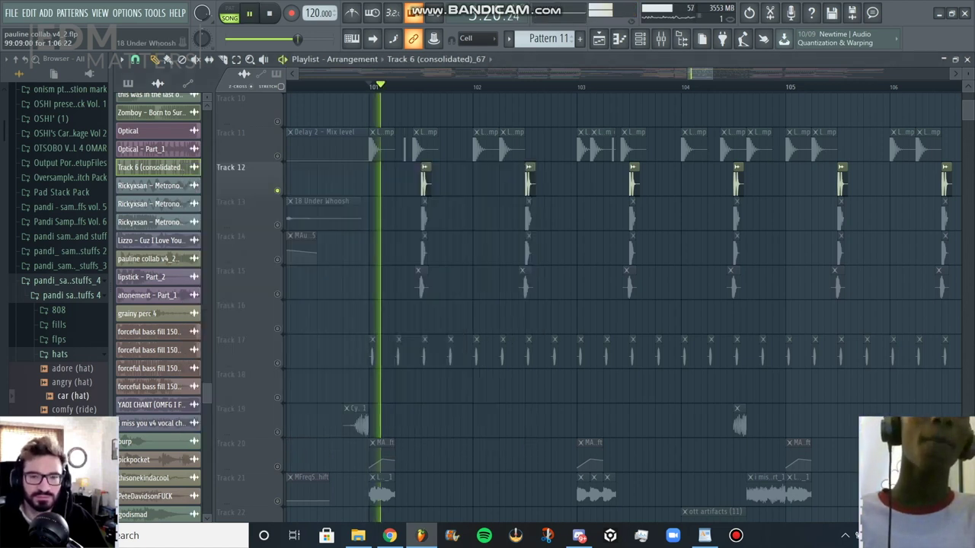
key(space)
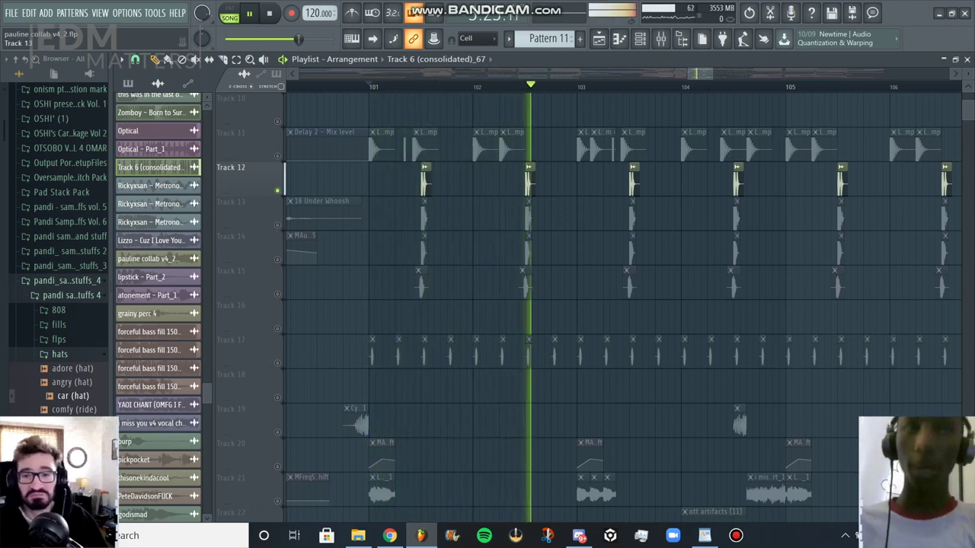
key(space)
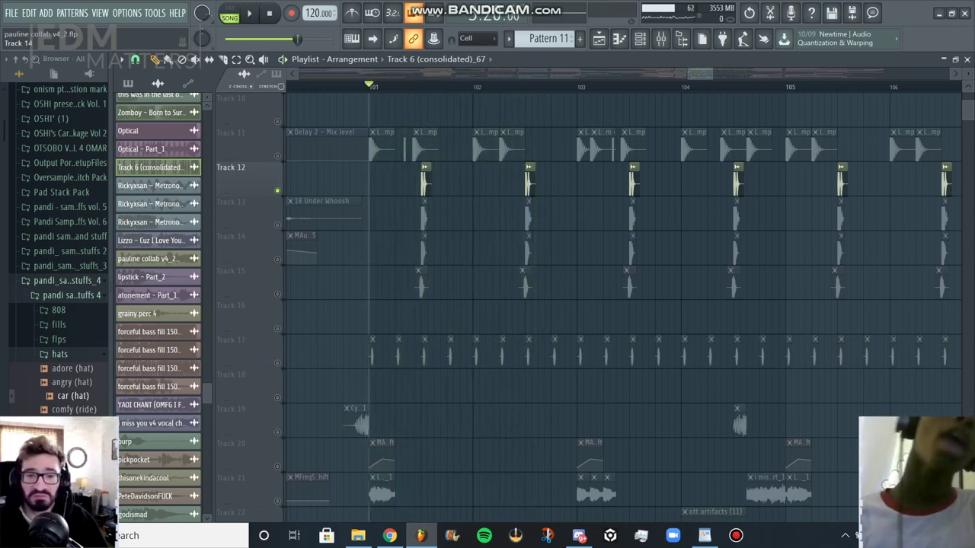
Step: Unmute Track 13 alongside Track 12 and play the two layers together from bar 101
click(278, 224)
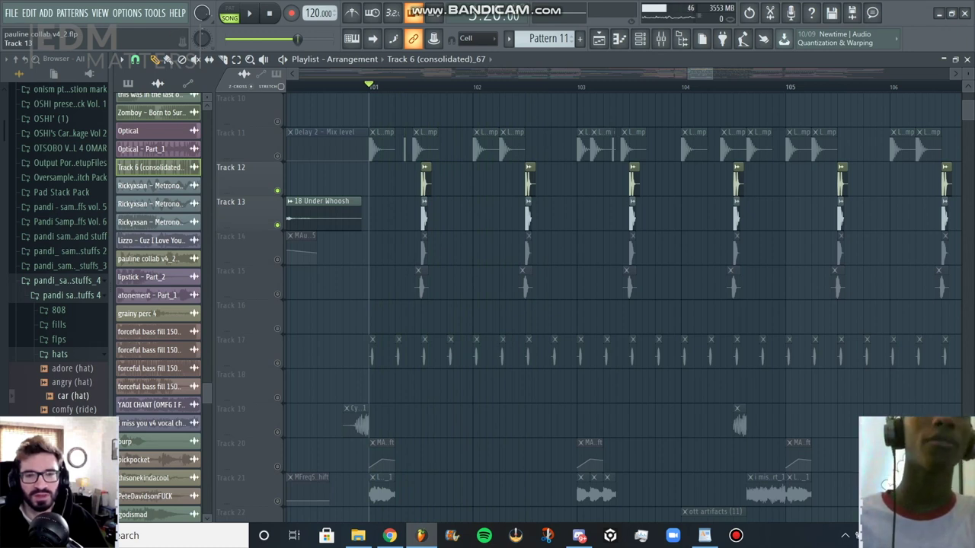
key(space)
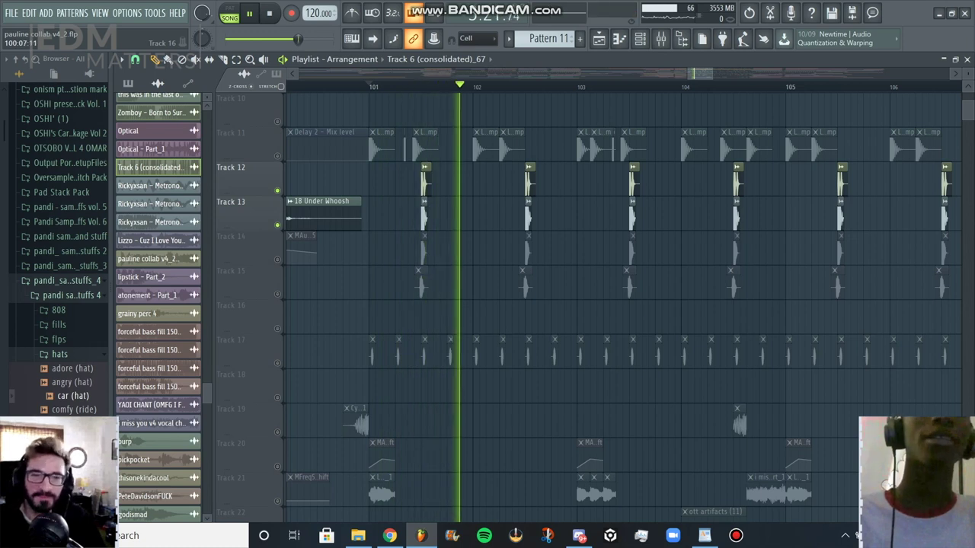
key(space)
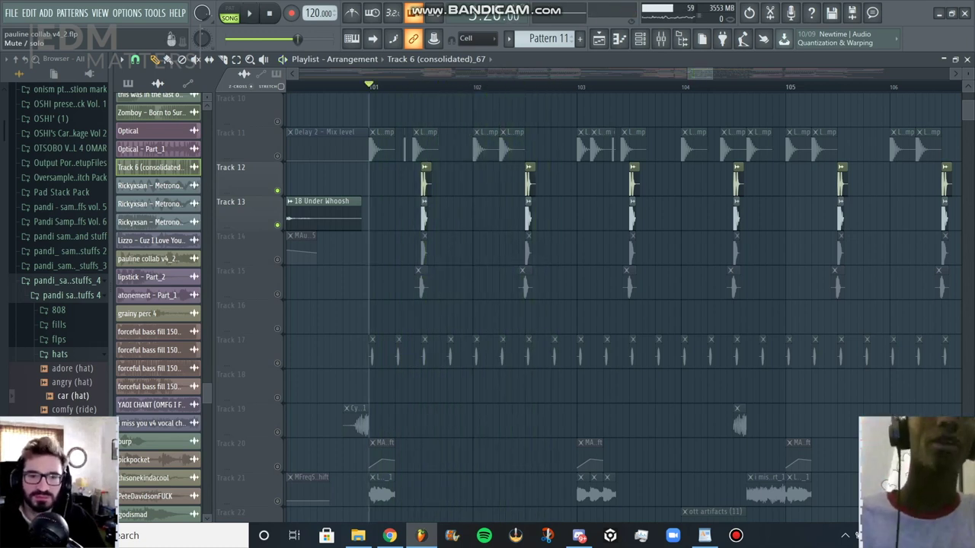
Step: Unmute Tracks 14 and 15, inspect the channel settings of Track 14's lipstick - Part_2 clip, and play the layered hits
click(277, 259)
click(277, 294)
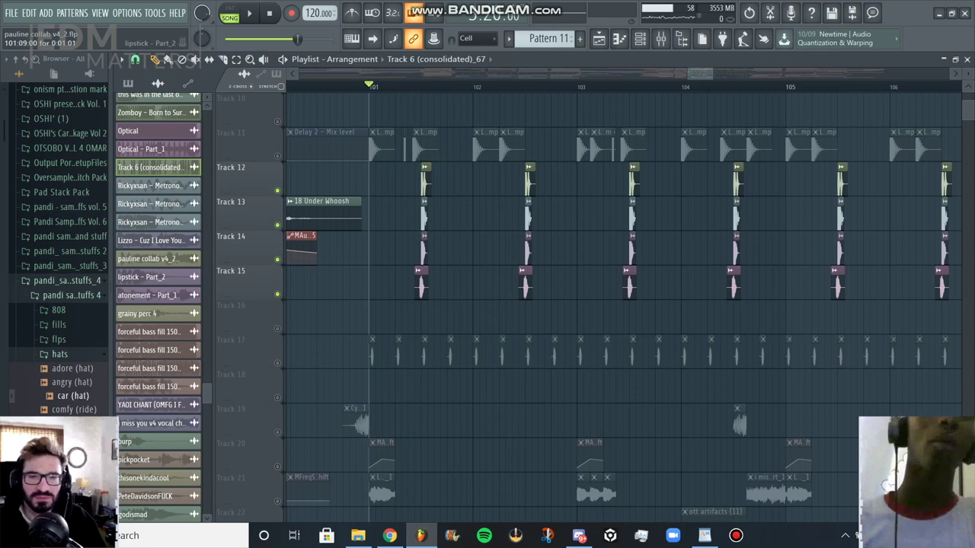
double_click(424, 247)
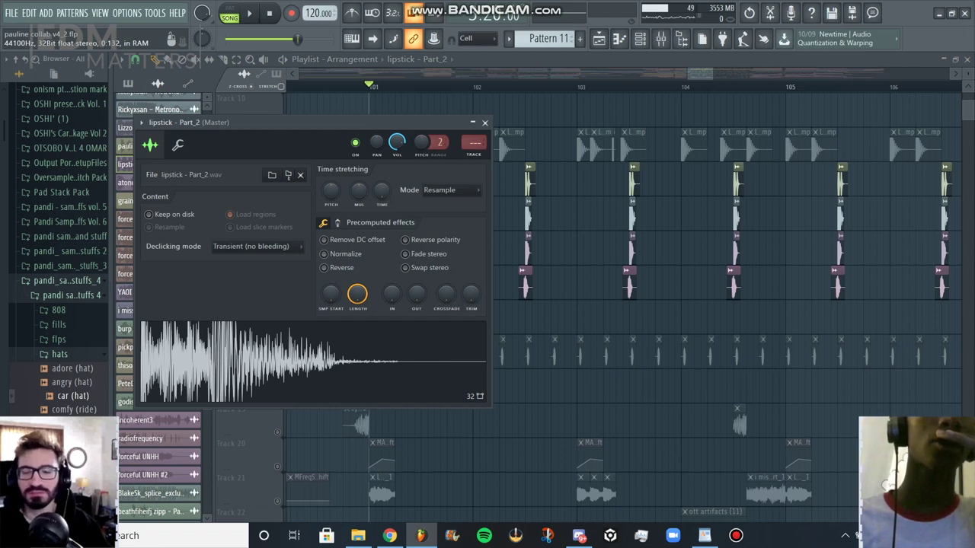
key(Escape)
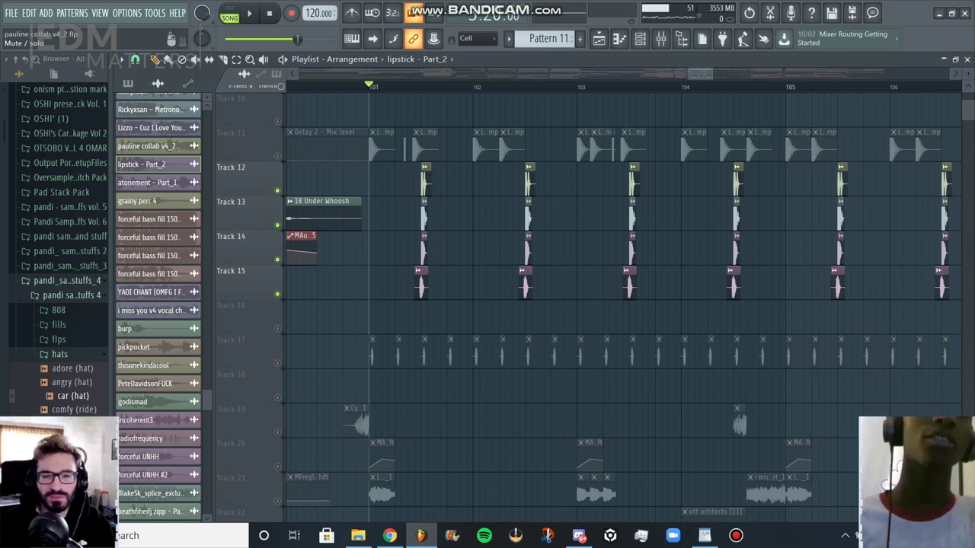
key(space)
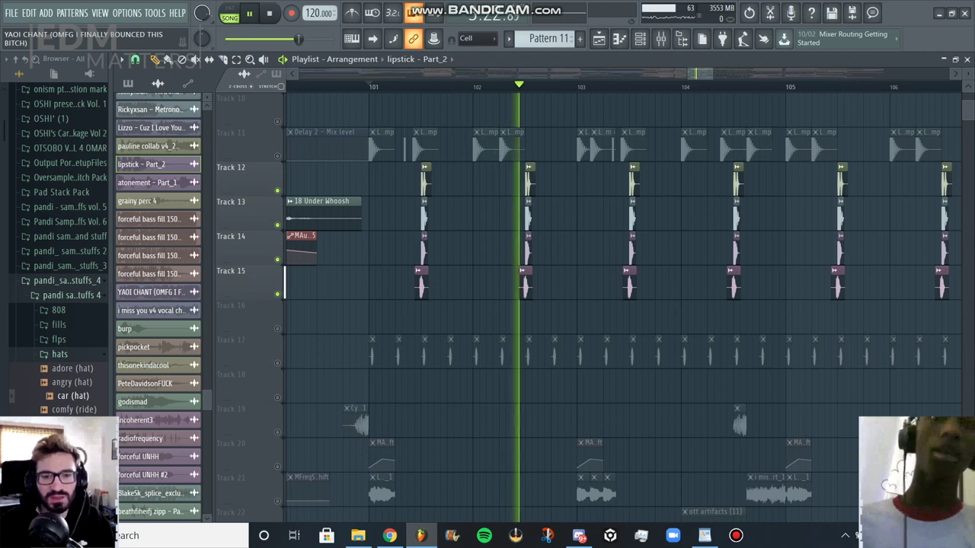
key(space)
Step: Solo Track 17 and inspect the channel settings of its first Track 7 (consolidated)_64 clip at bar 101
right_click(278, 363)
double_click(372, 353)
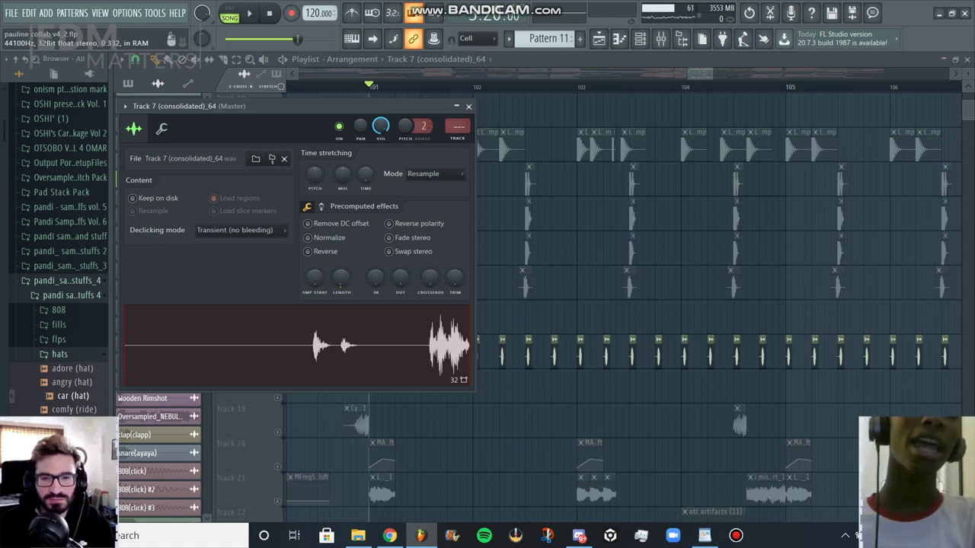
key(Escape)
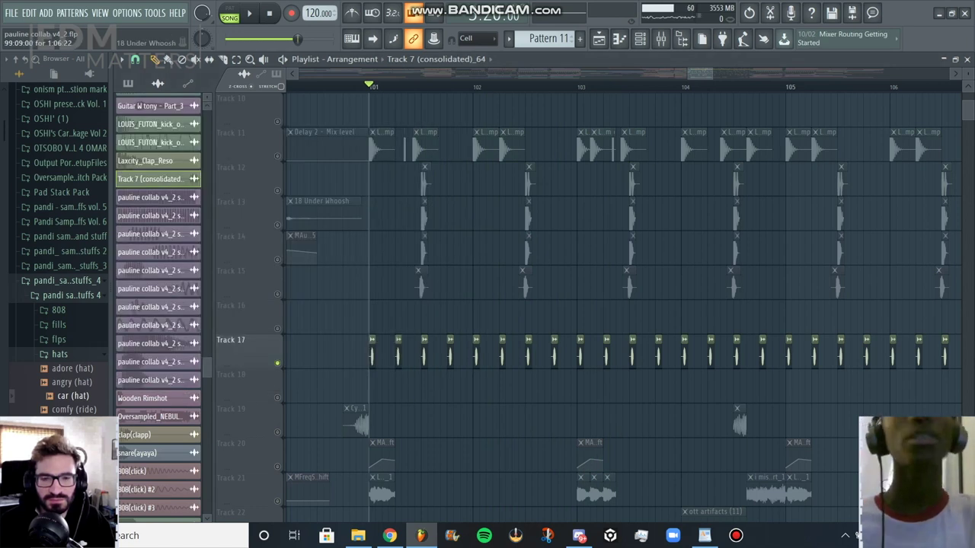
Step: Enable only Tracks 11 through 15 and Track 17, play the full drum groove from bar 101, and stop playback
right_click(277, 191)
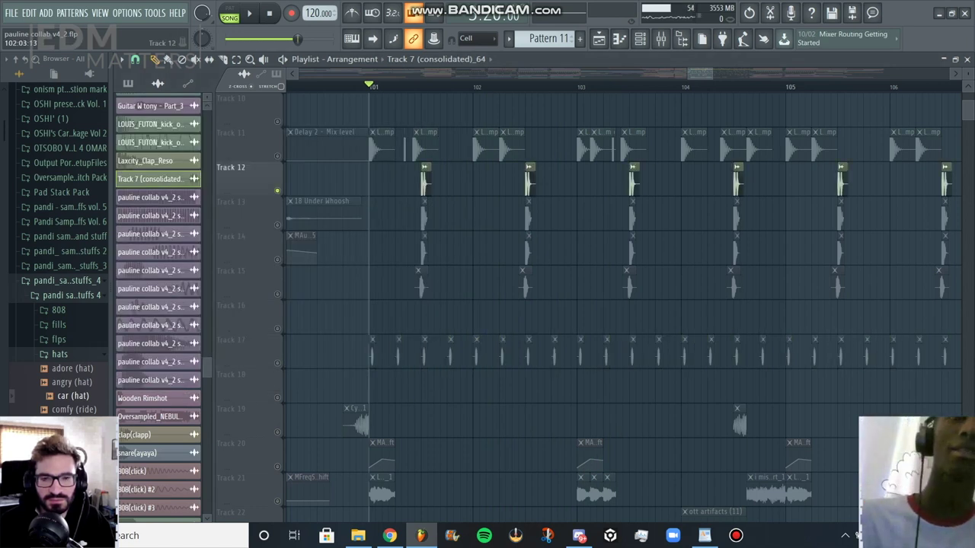
click(278, 362)
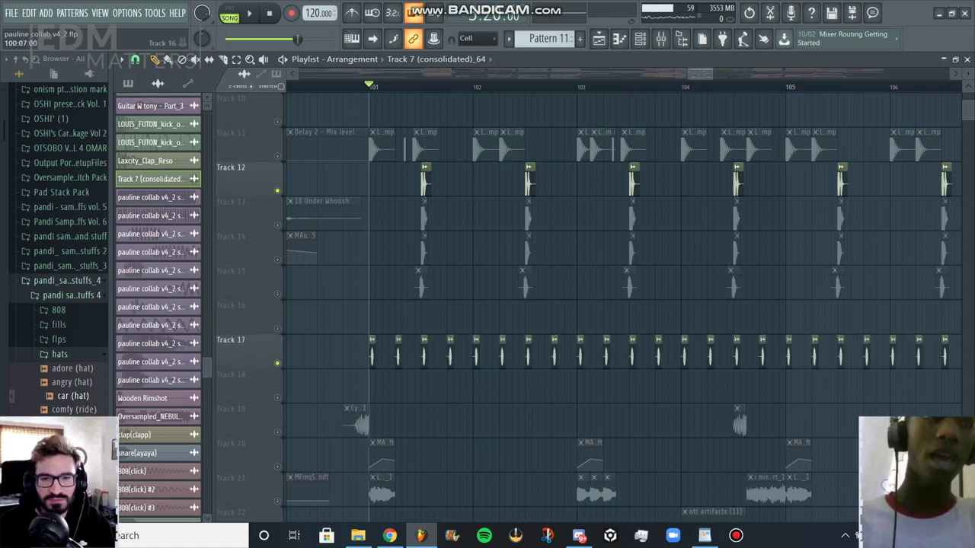
click(277, 293)
click(278, 260)
click(277, 224)
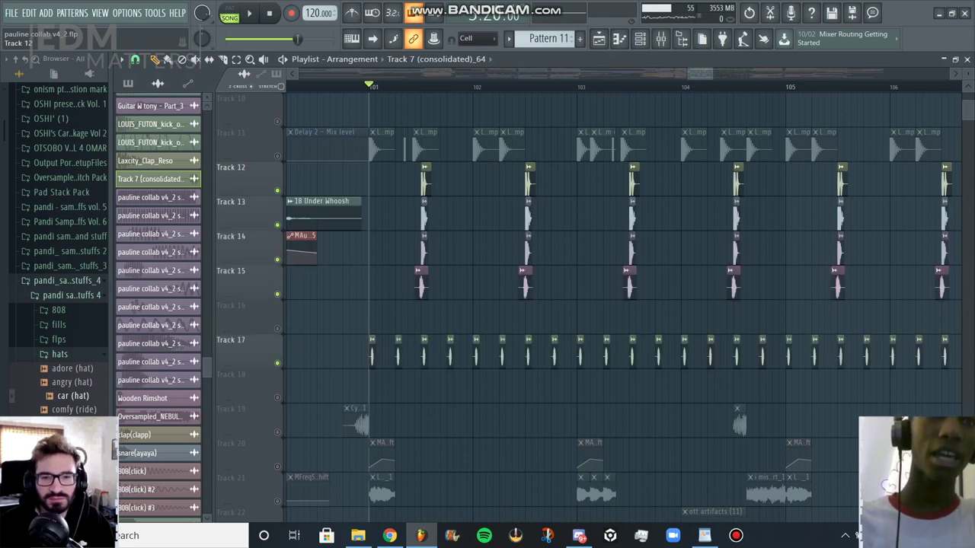
click(277, 157)
key(space)
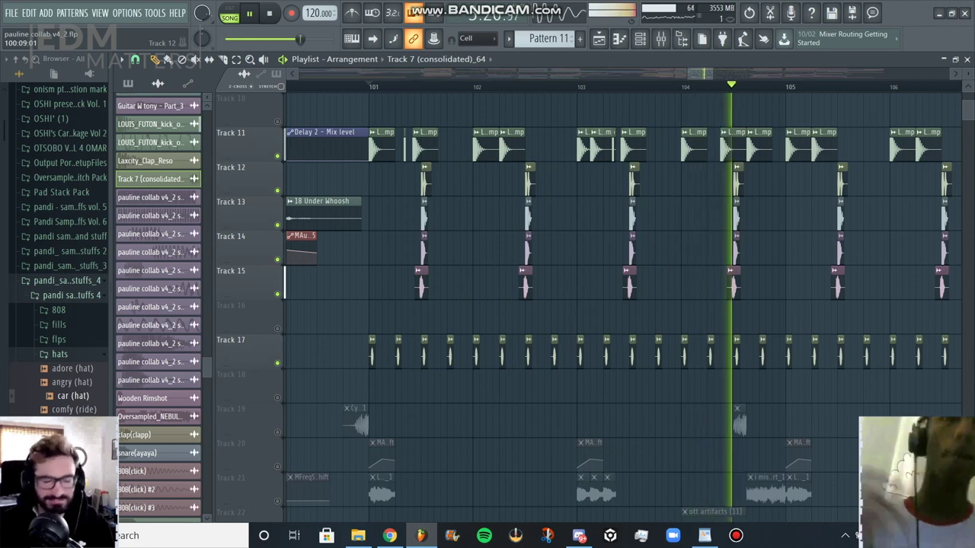
key(space)
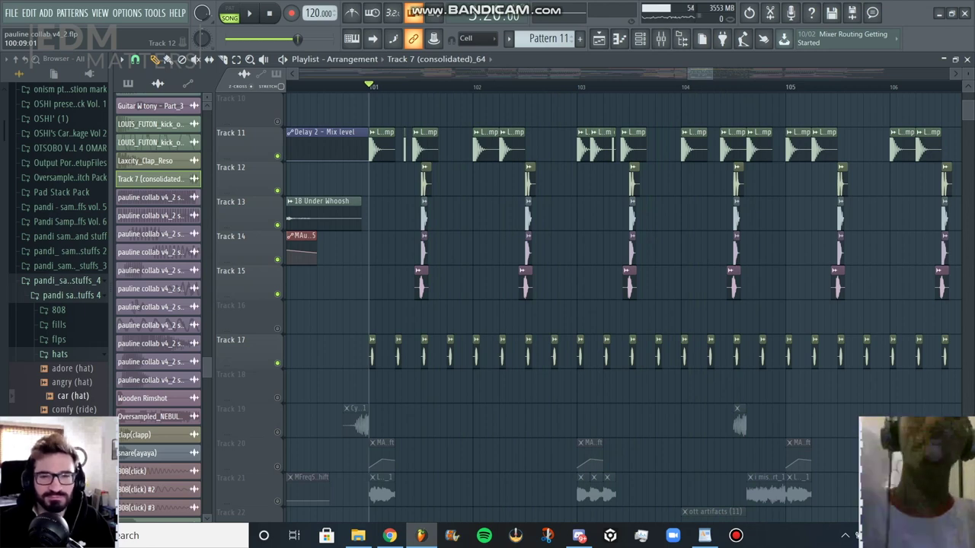
Step: Mute the drum tracks and enable only the fill and effect layers on Tracks 2, 6, 7, 8 and 9
scroll(586, 305, up, 5)
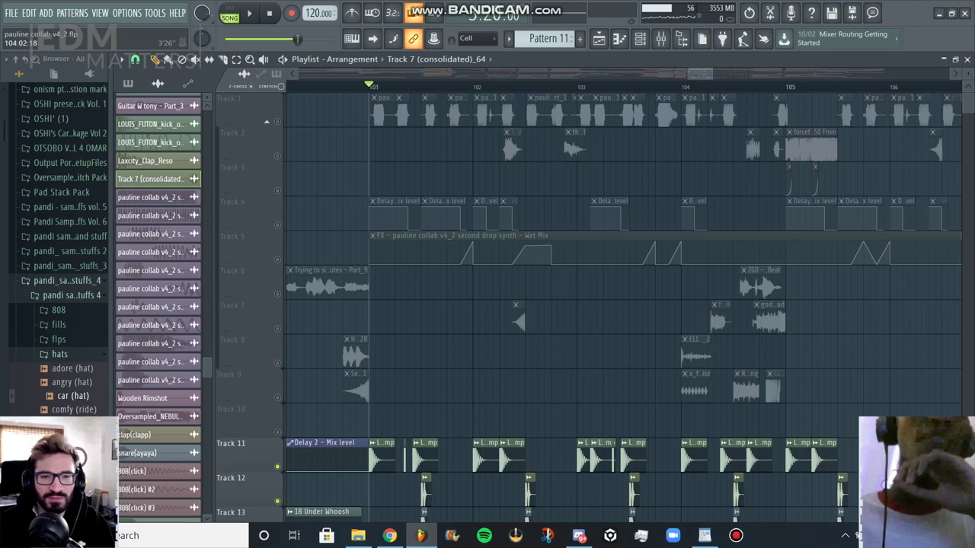
scroll(624, 305, right, 3)
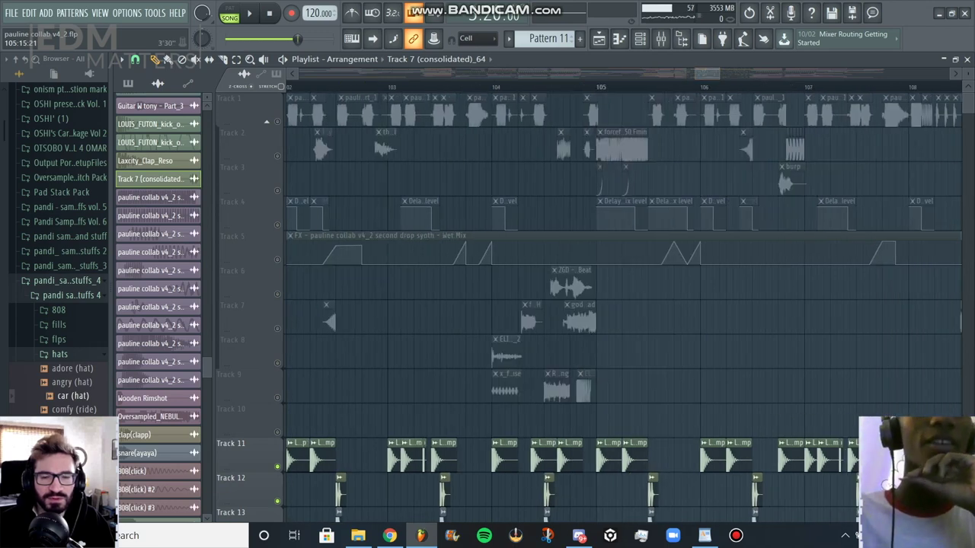
scroll(586, 305, left, 4)
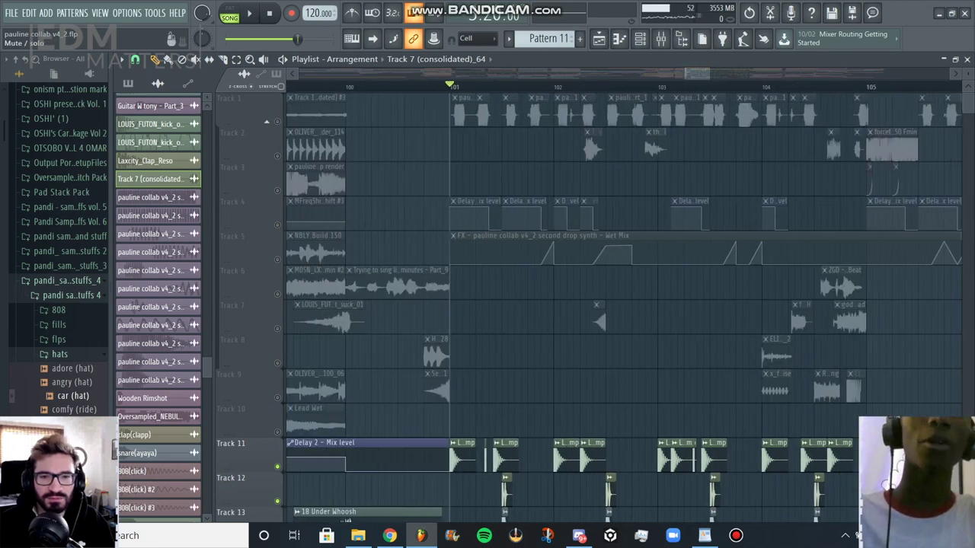
click(277, 363)
click(277, 328)
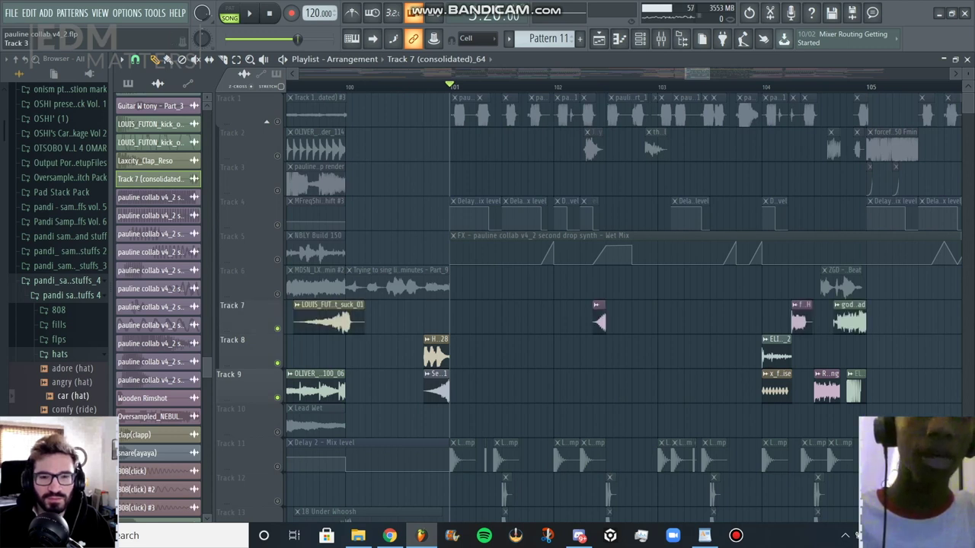
click(277, 155)
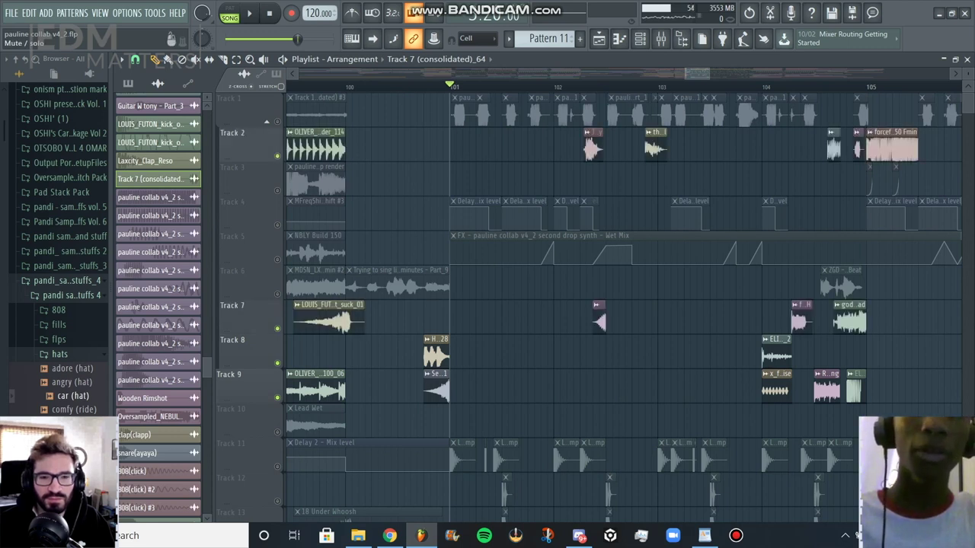
click(277, 294)
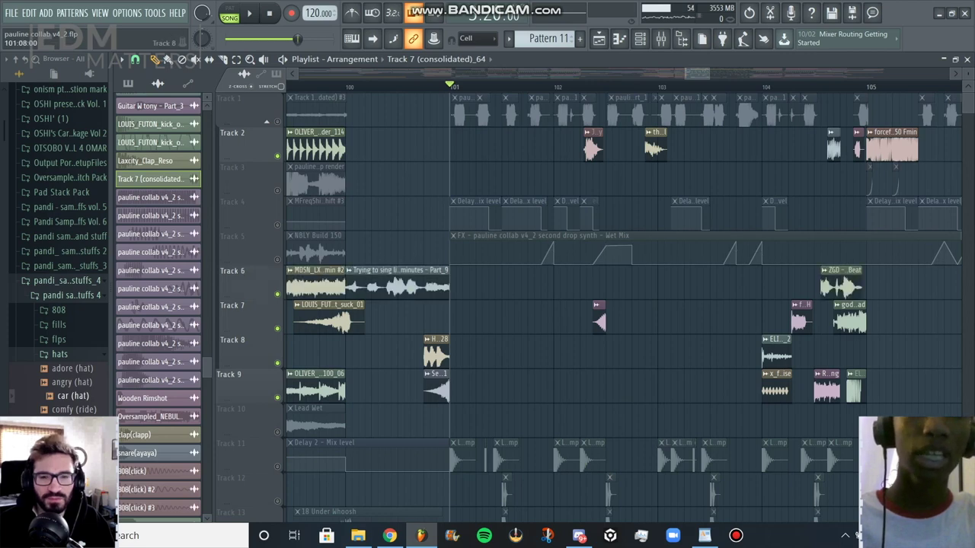
Step: Unmute Tracks 11 through 15 and Track 17, and play the drums together with the fills from bar 101
scroll(277, 305, down, 8)
click(277, 190)
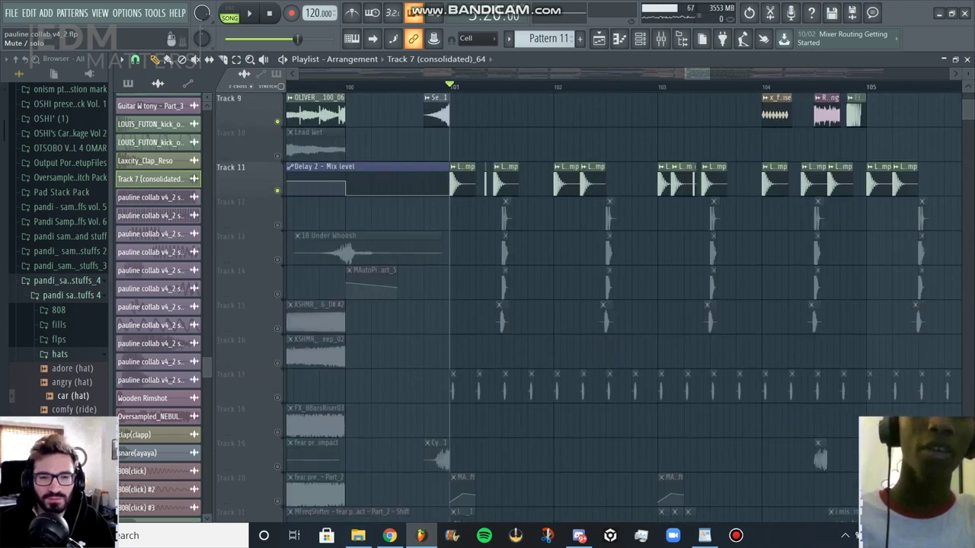
click(277, 225)
click(277, 259)
click(277, 294)
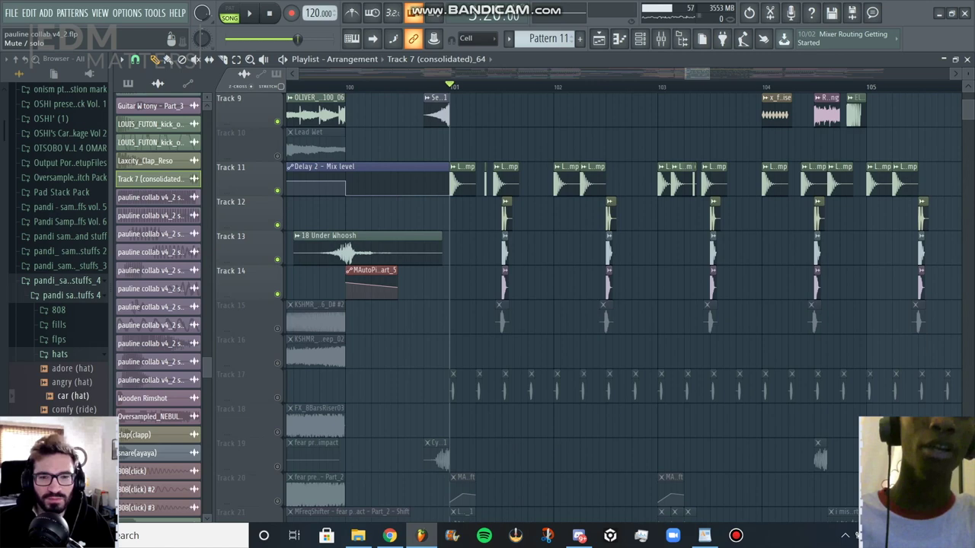
click(277, 329)
click(277, 398)
key(space)
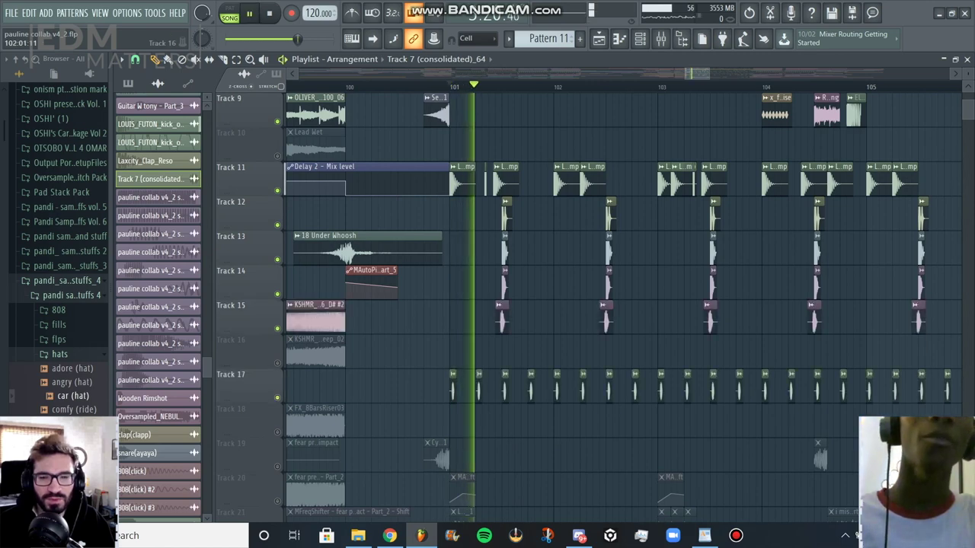
Step: Unmute Track 3 and open the channel settings of Track 2's forceful bass fill 150 Fmin clip at bar 105
scroll(278, 343, up, 8)
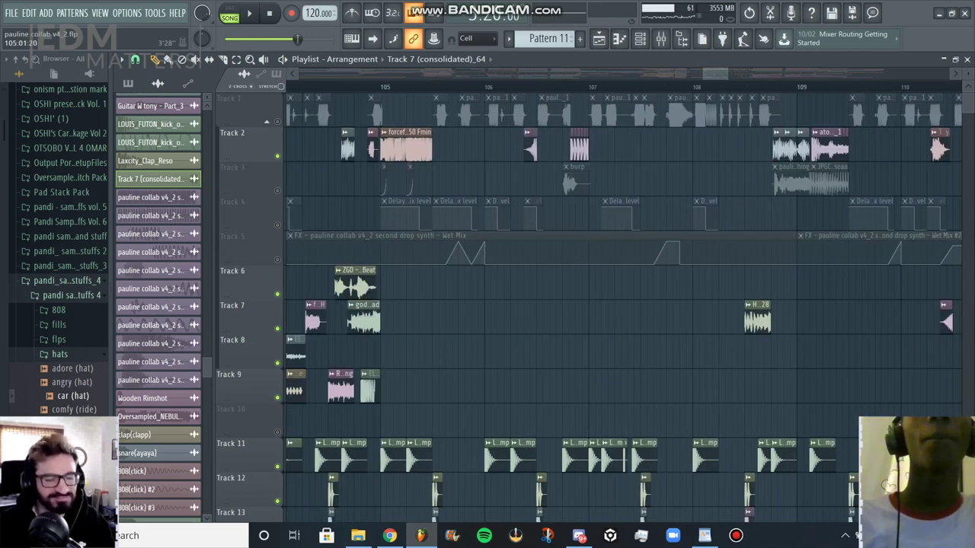
click(277, 191)
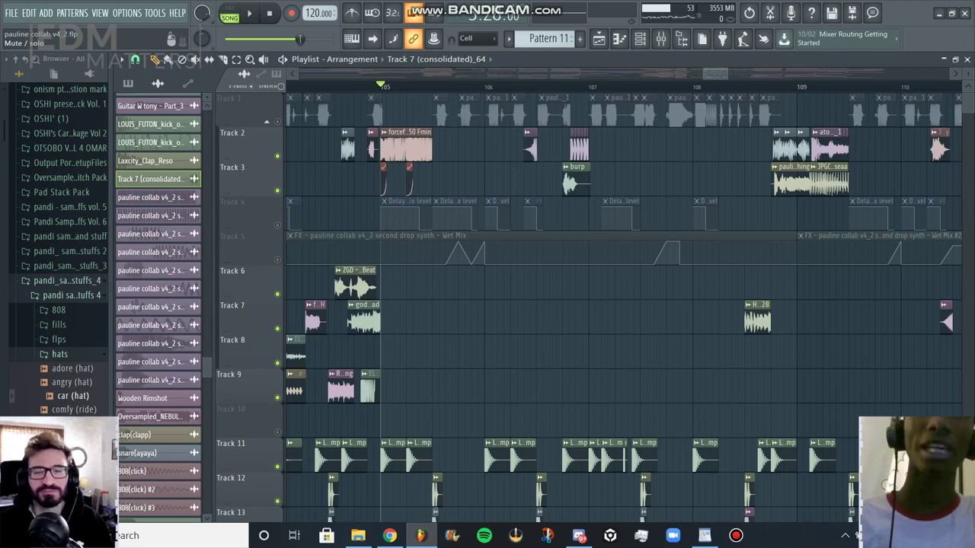
click(406, 147)
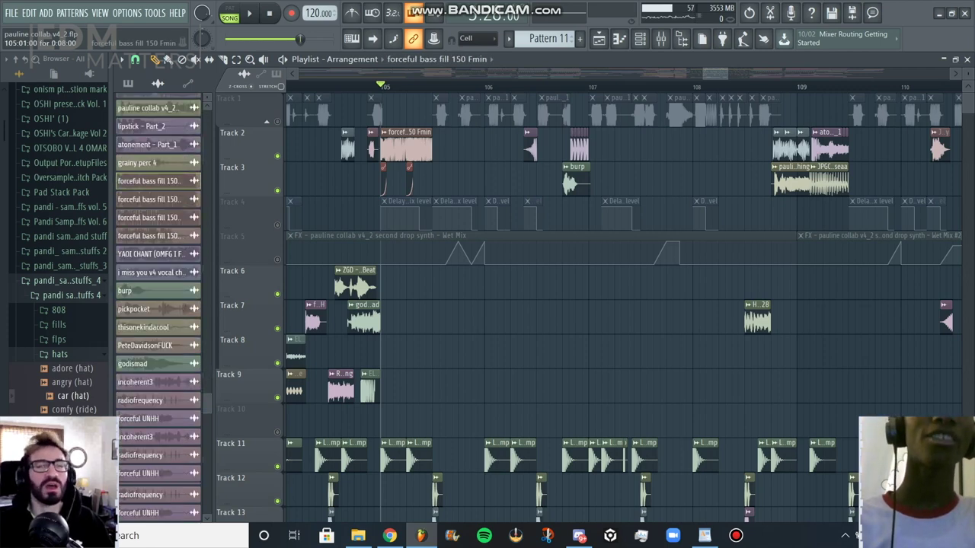
double_click(406, 146)
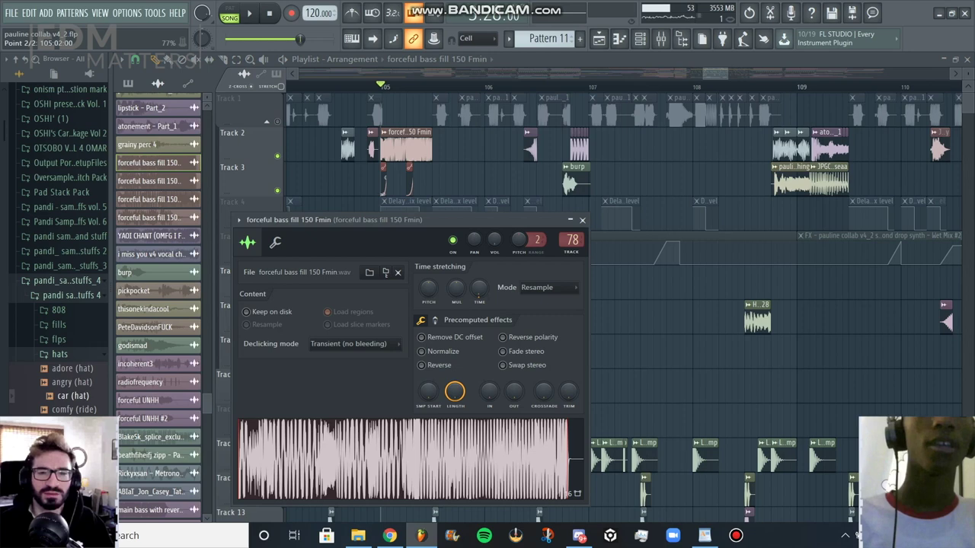
Step: Close the forceful bass fill 150 Fmin channel settings, play the drums and fills from bar 105, and stop playback
key(Escape)
key(space)
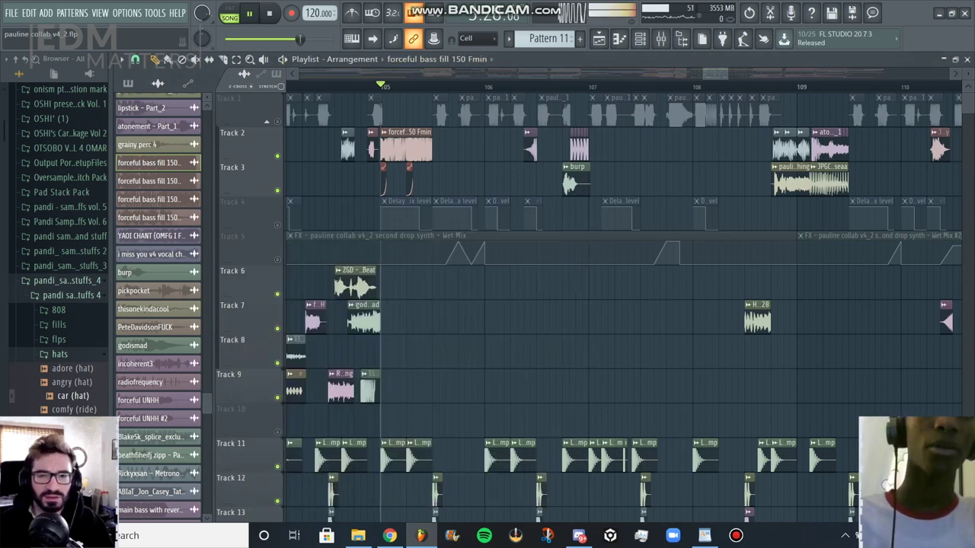
key(space)
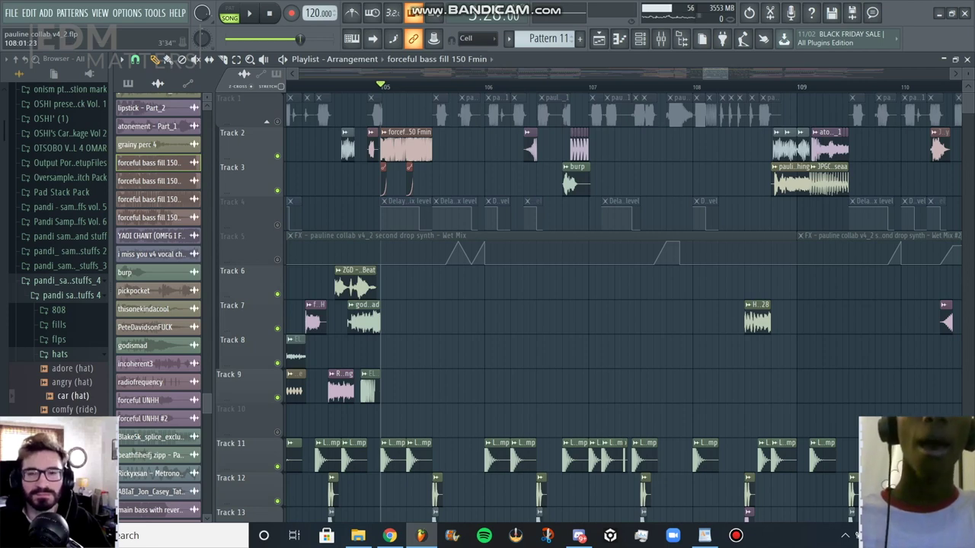
Step: Solo Track 1 and enable Tracks 2 through 5 alongside it, including the Delay 2 and Wet Mix automation
drag(703, 73, 708, 73)
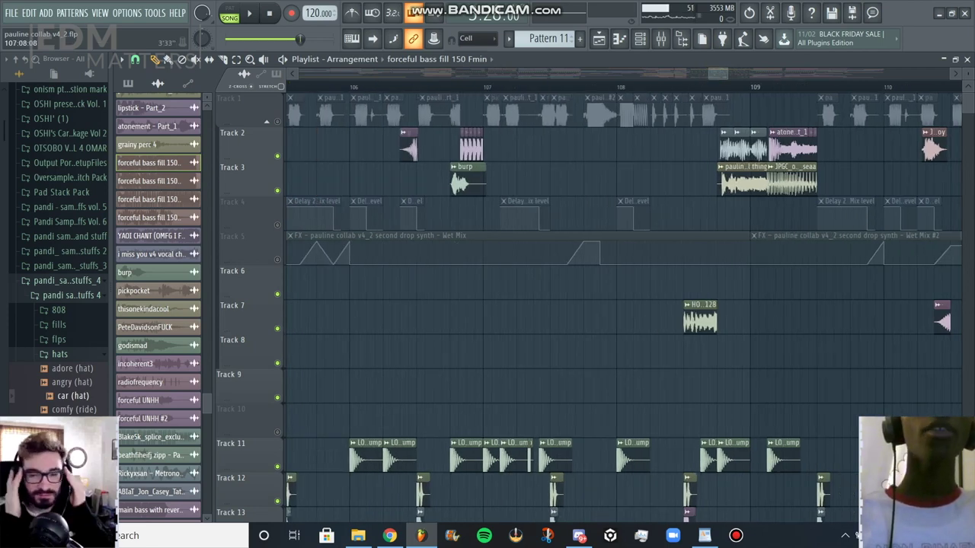
scroll(623, 304, left, 1)
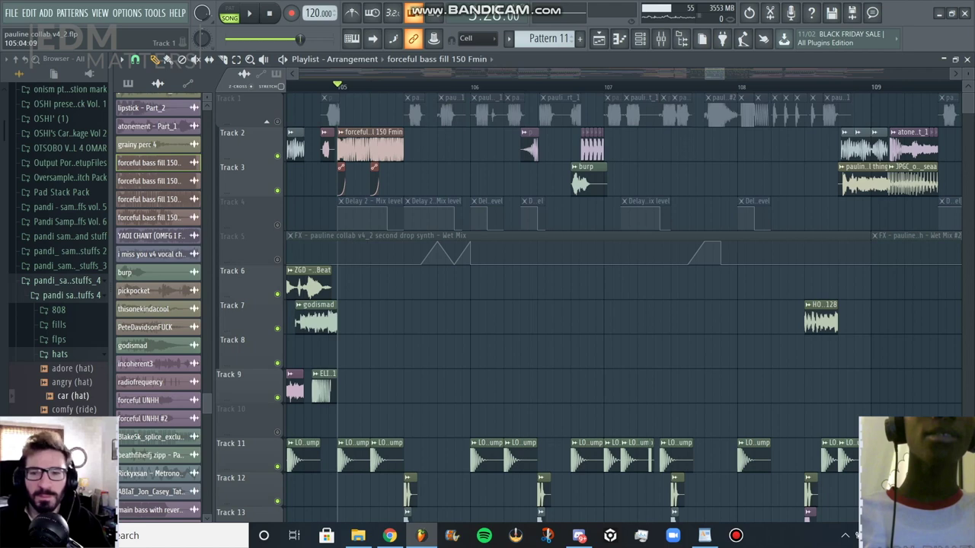
right_click(277, 121)
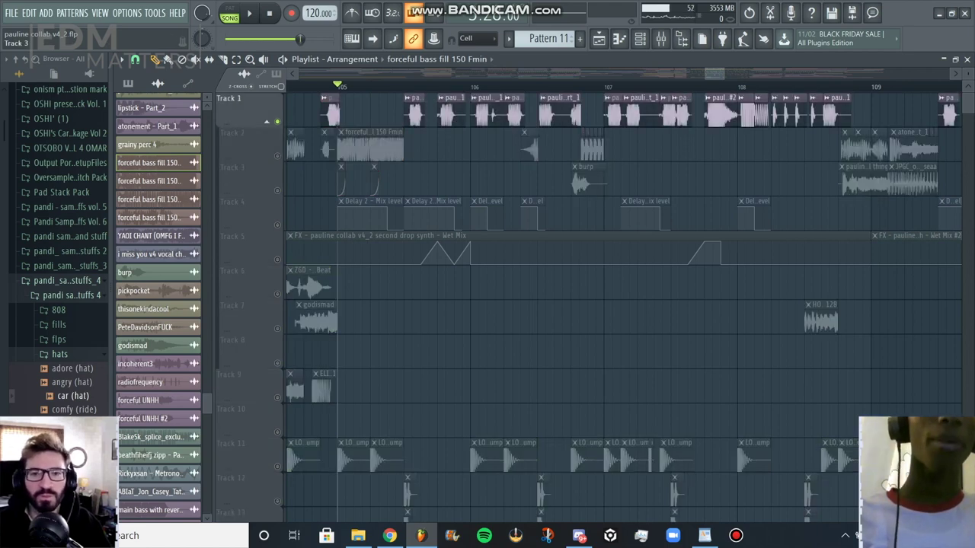
click(277, 156)
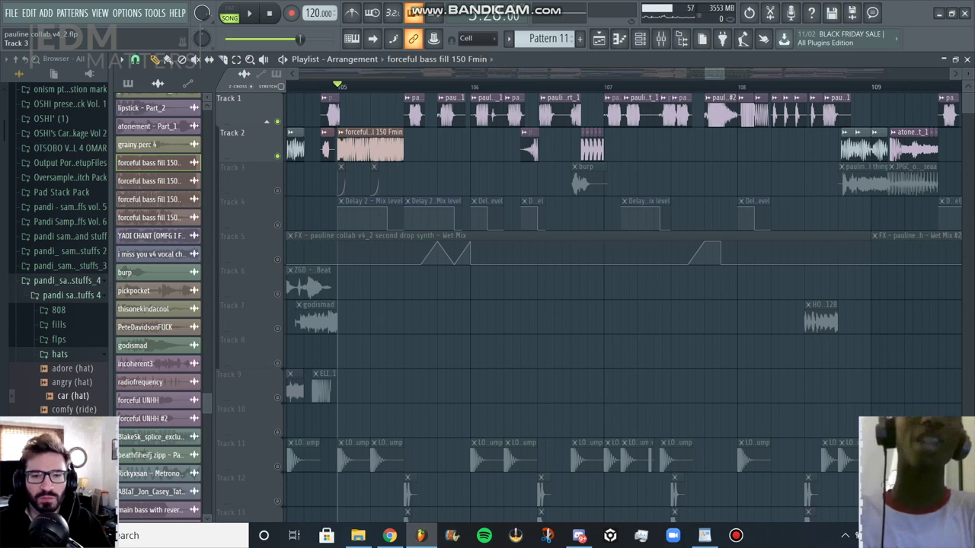
click(277, 191)
click(277, 225)
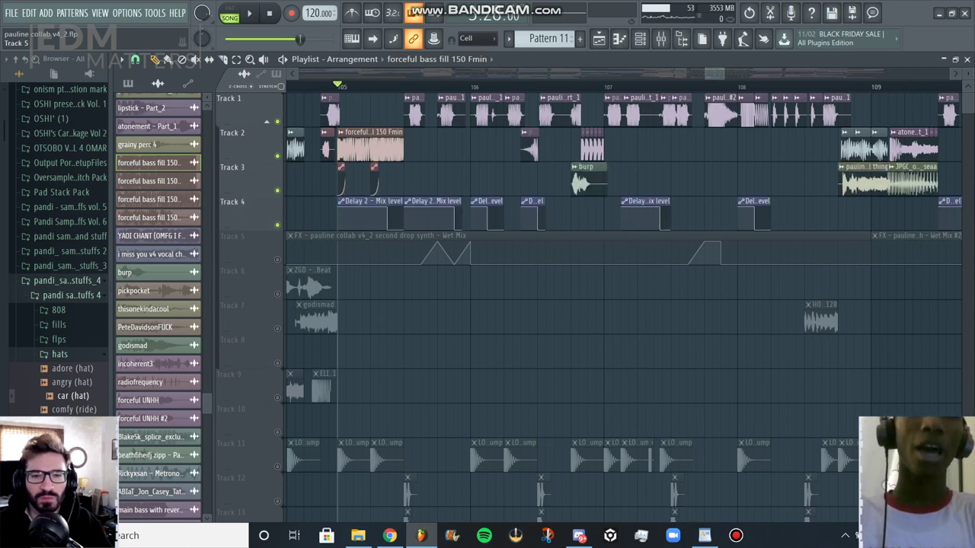
click(276, 259)
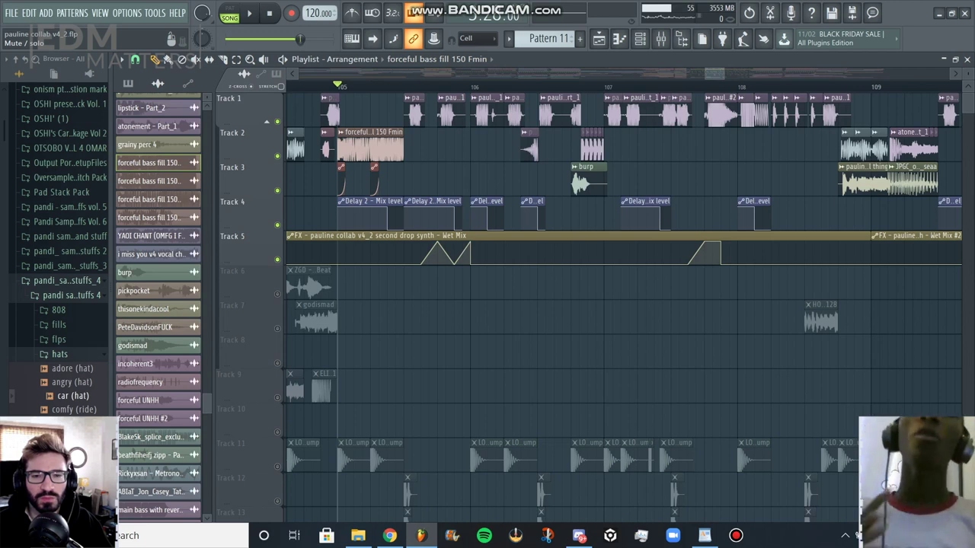
Step: Play Tracks 1 through 5 from bar 105, resume from the burp sample before bar 107, and stop playback
key(space)
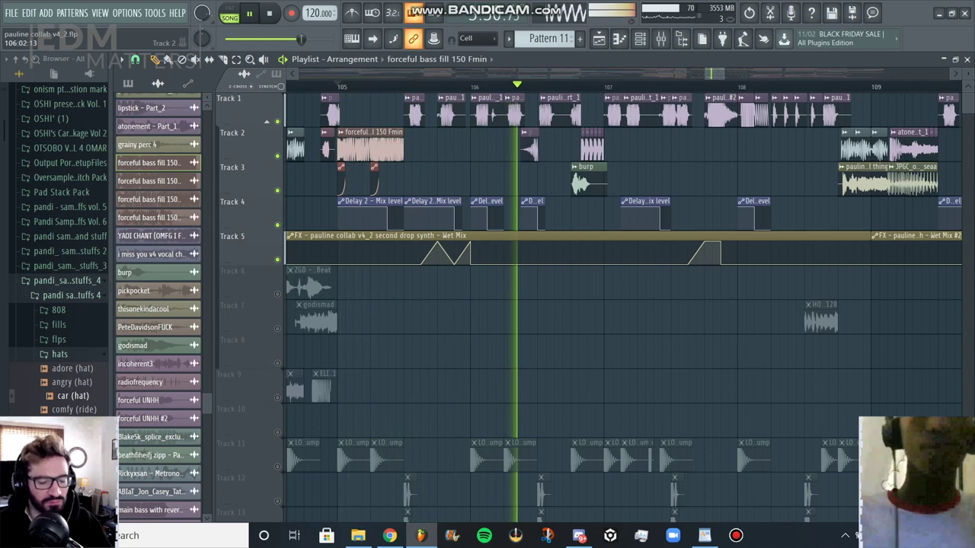
key(space)
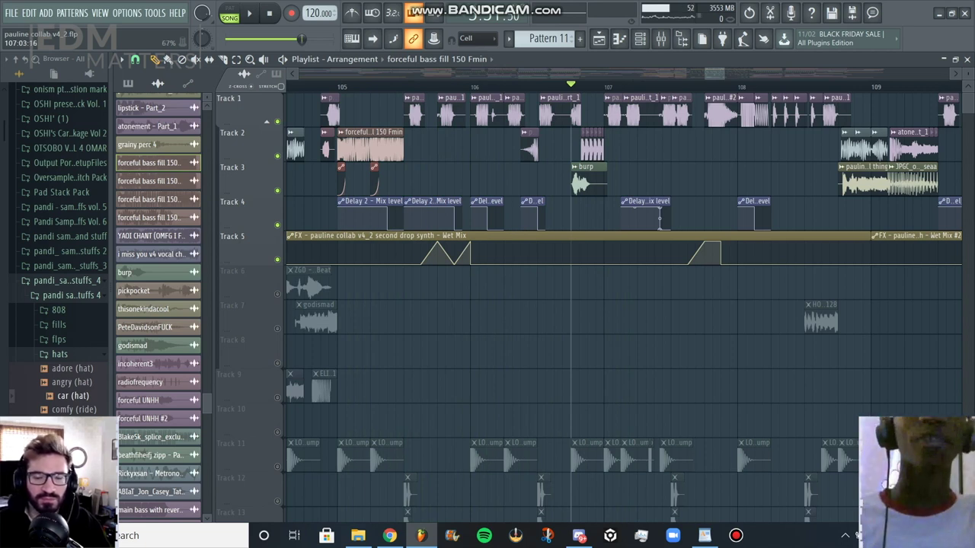
key(space)
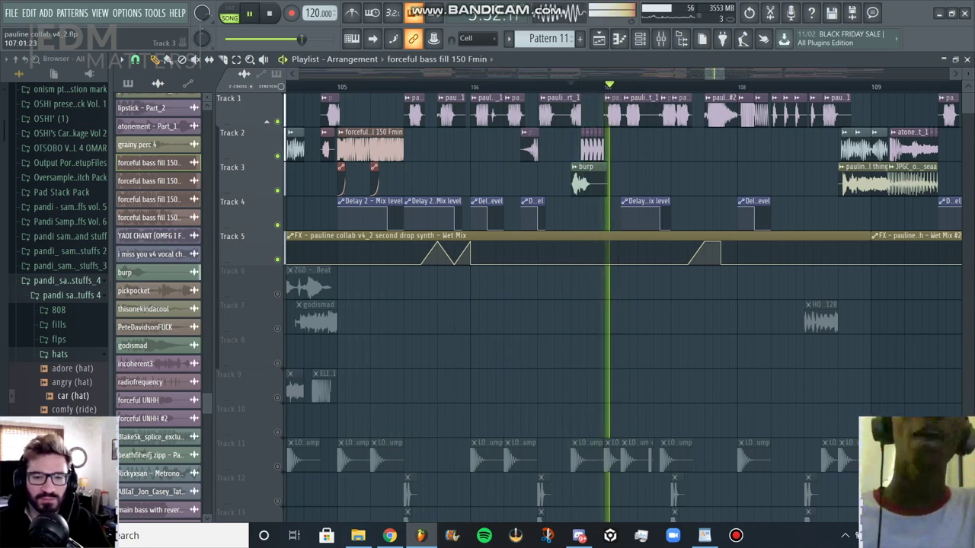
key(space)
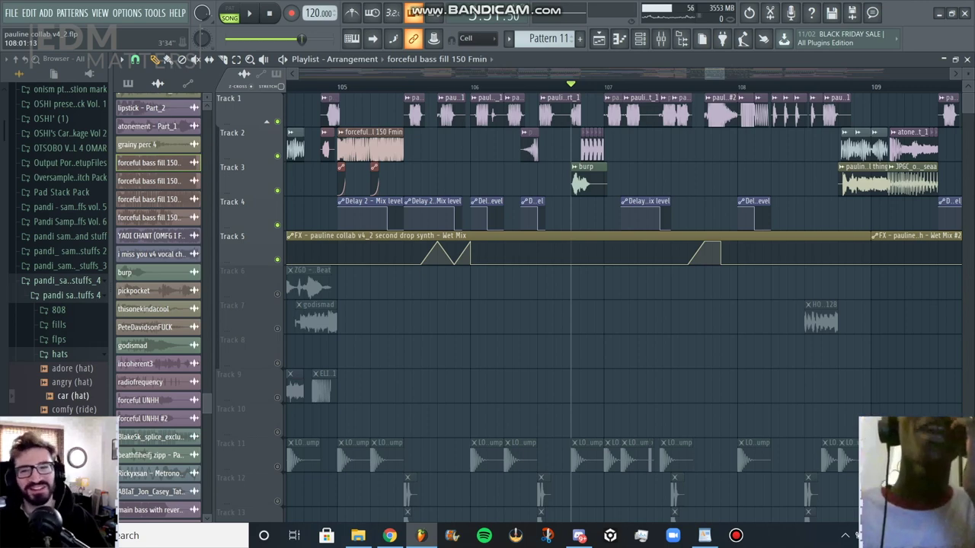
Step: Enable Tracks 20, 21 and 24, keep Track 22 muted, and play the layers from bar 101
scroll(623, 305, right, 3)
mouse_move(730, 73)
mouse_down()
mouse_move(777, 73)
mouse_move(722, 74)
mouse_up()
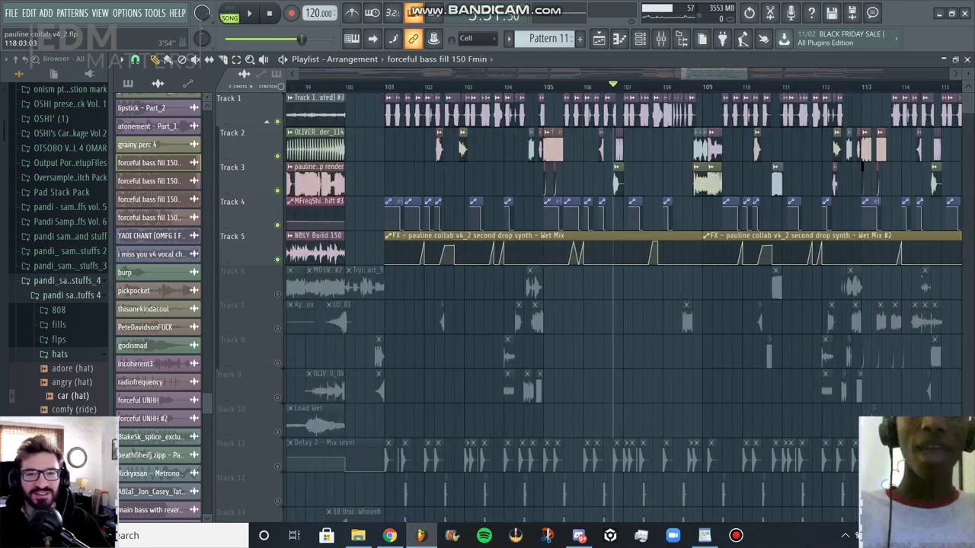
scroll(244, 244, down, 5)
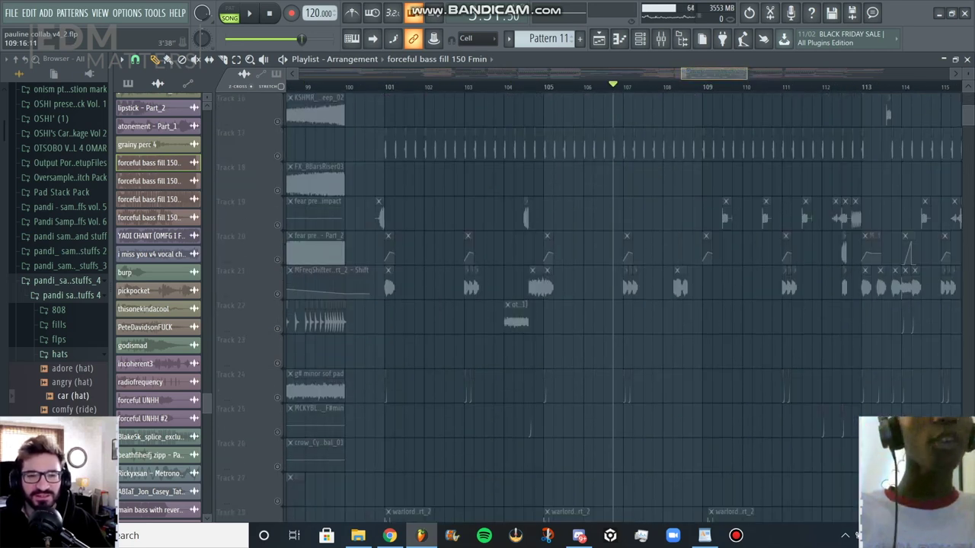
scroll(624, 305, left, 3)
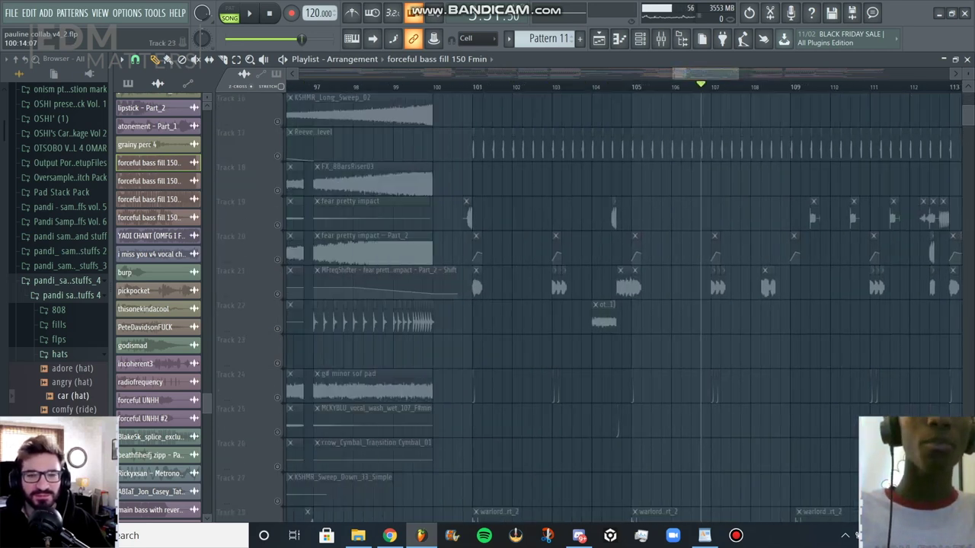
click(277, 294)
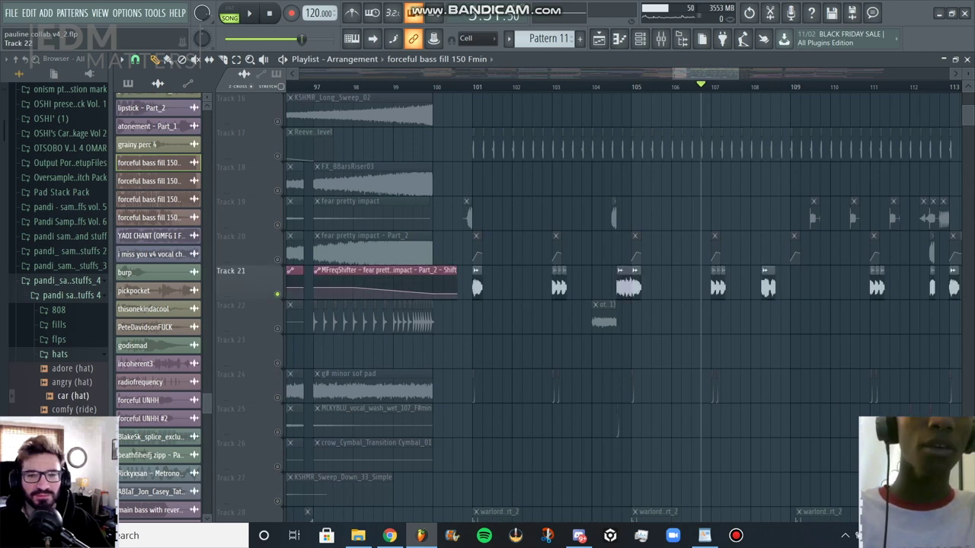
click(278, 328)
click(278, 260)
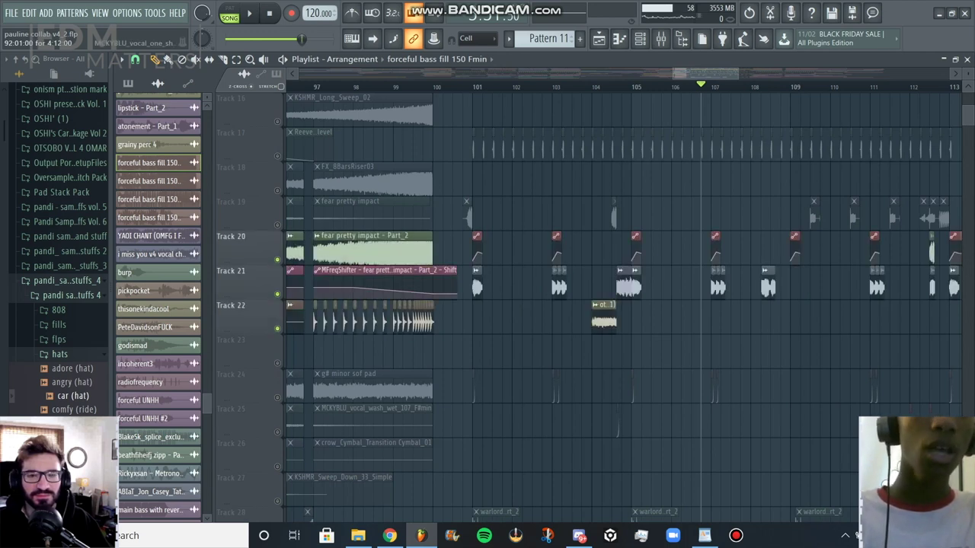
click(277, 328)
drag(705, 73, 716, 73)
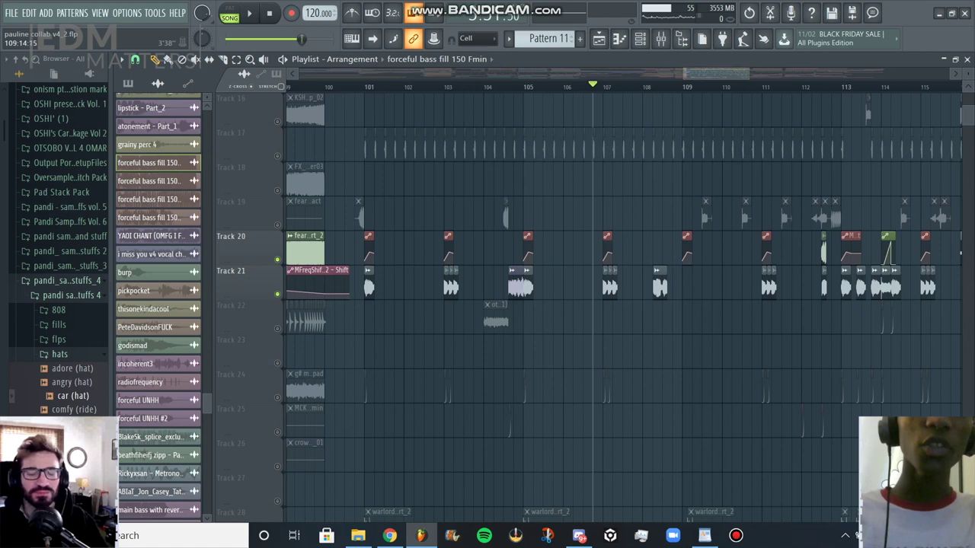
ctrl+click(230, 375)
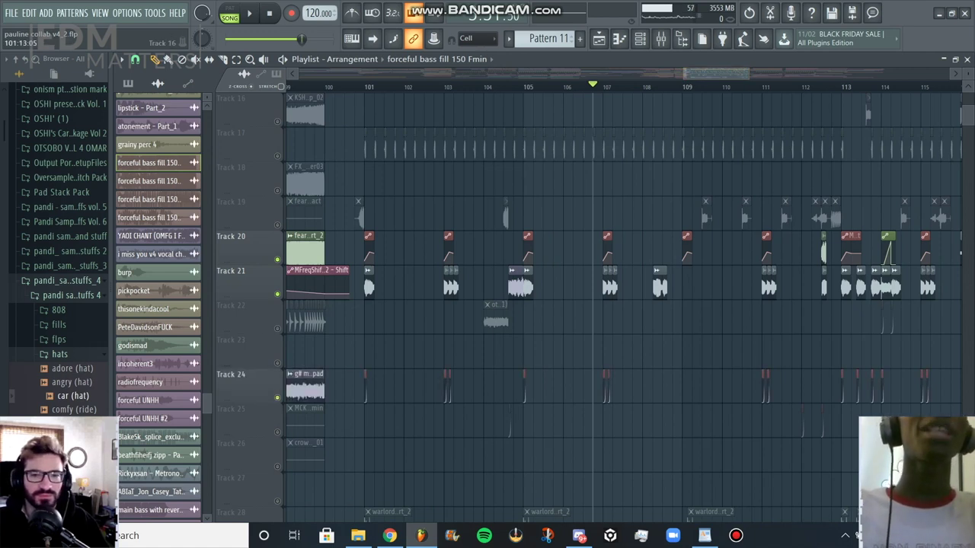
key(space)
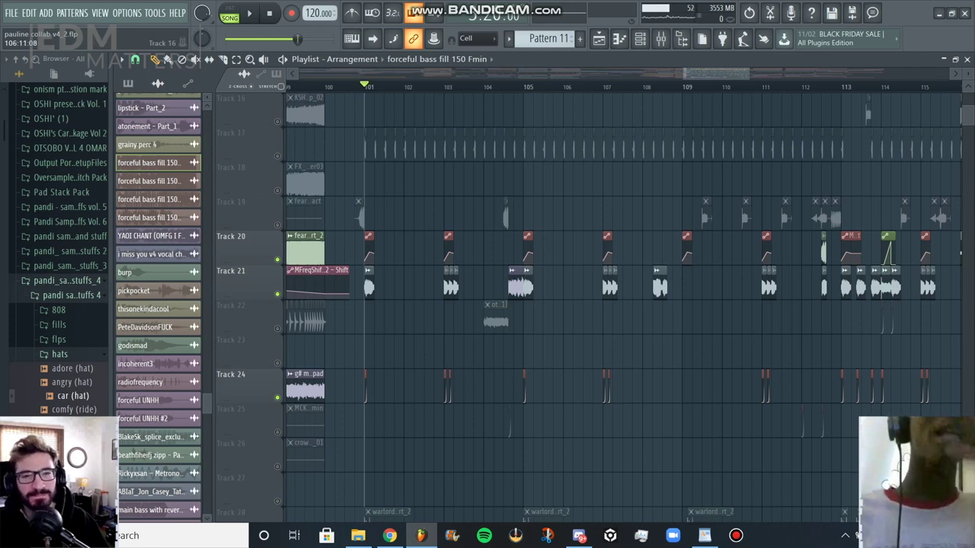
Step: Select the MAutoPitch formant shift automation clip on Track 20 at bar 101 and audition the Track 21 chop in bar 108
drag(748, 73, 711, 73)
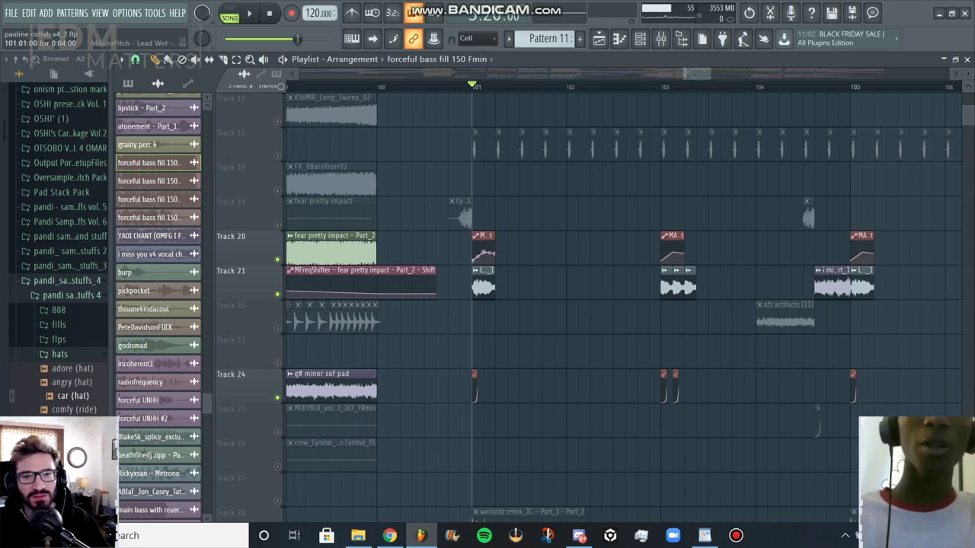
click(483, 236)
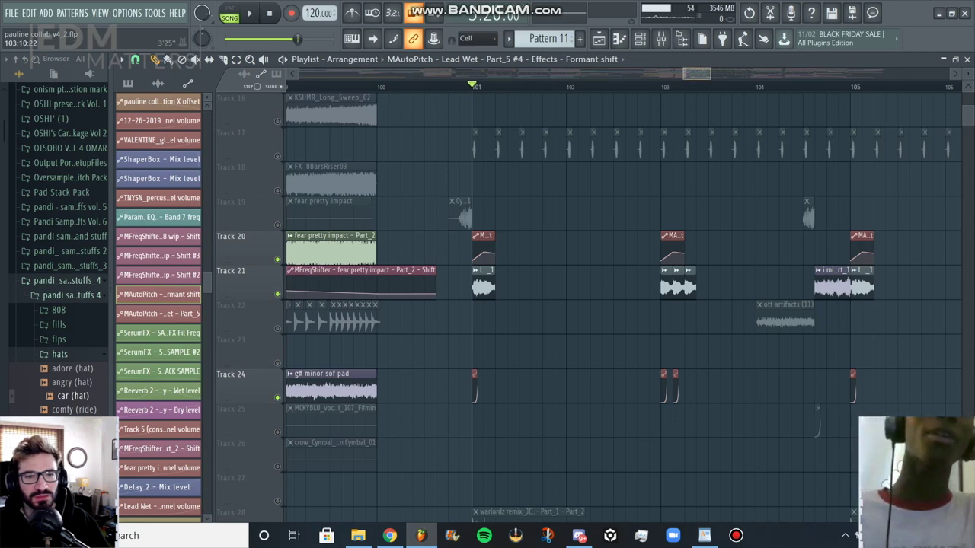
drag(710, 73, 729, 73)
key(space)
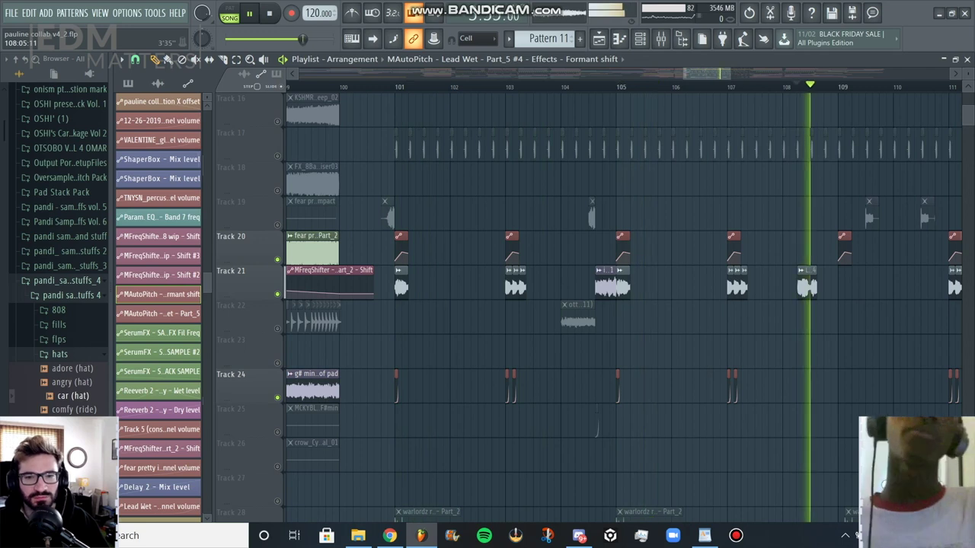
key(space)
Step: Solo Track 19 and select its OLIVER_glitch_drum_loop_90_05 #2 clip in bar 109
drag(692, 73, 715, 74)
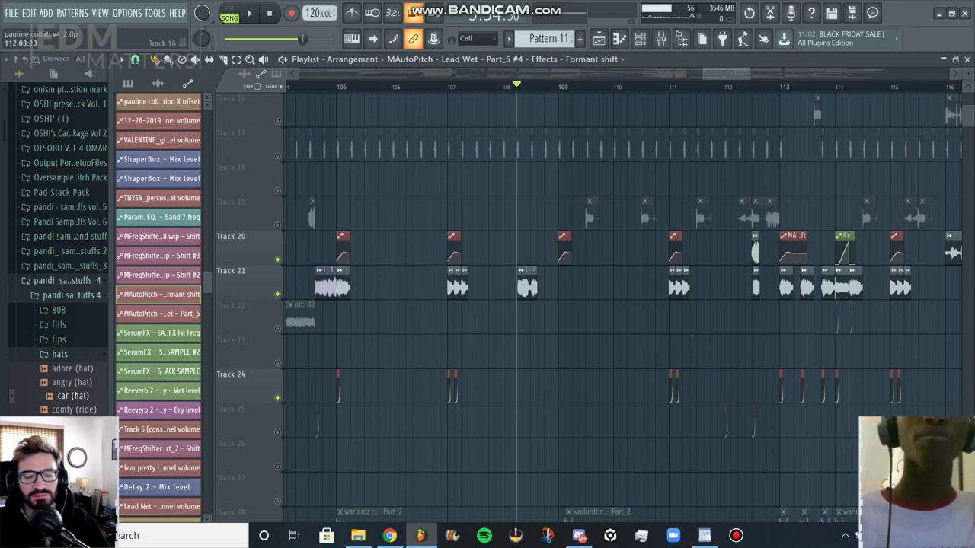
scroll(625, 297, right, 4)
scroll(624, 297, left, 4)
scroll(624, 297, up, 4)
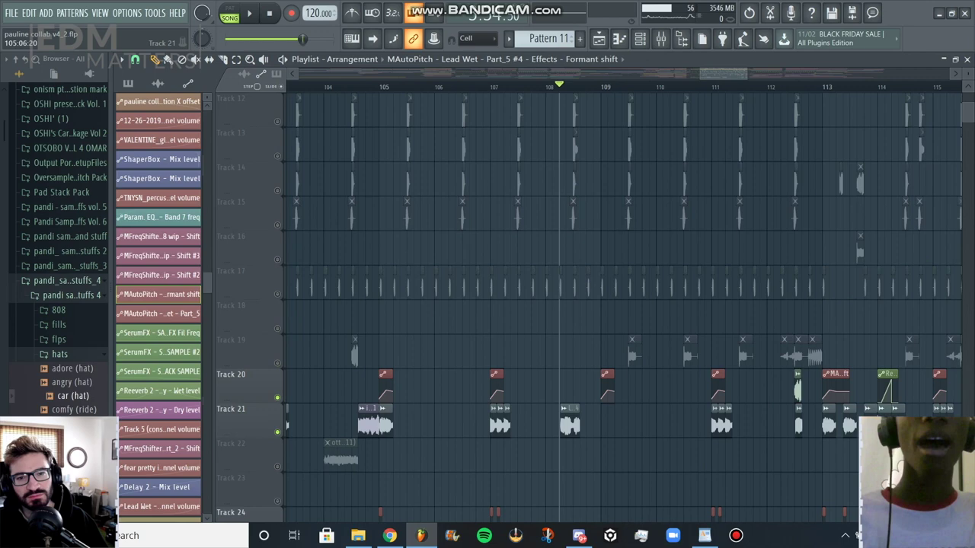
right_click(277, 362)
scroll(625, 297, right, 4)
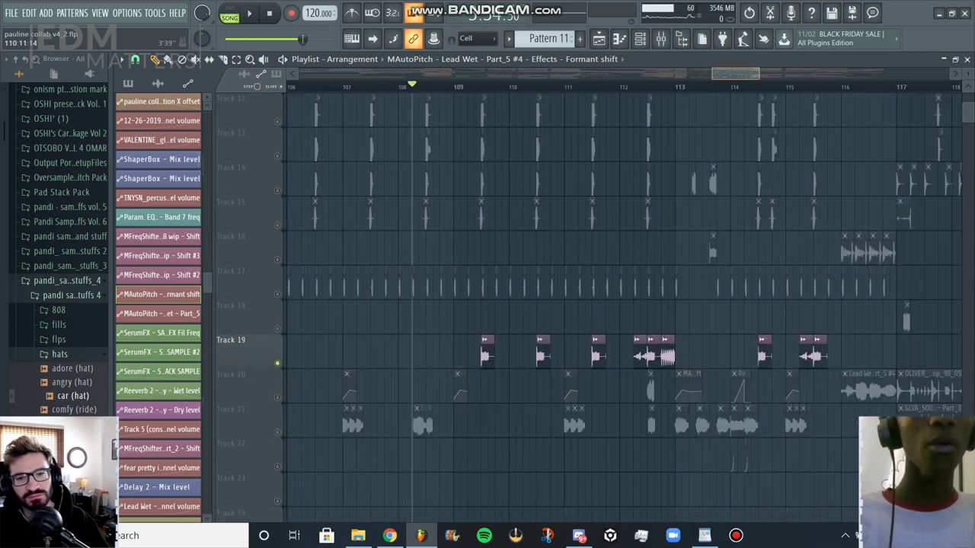
click(405, 355)
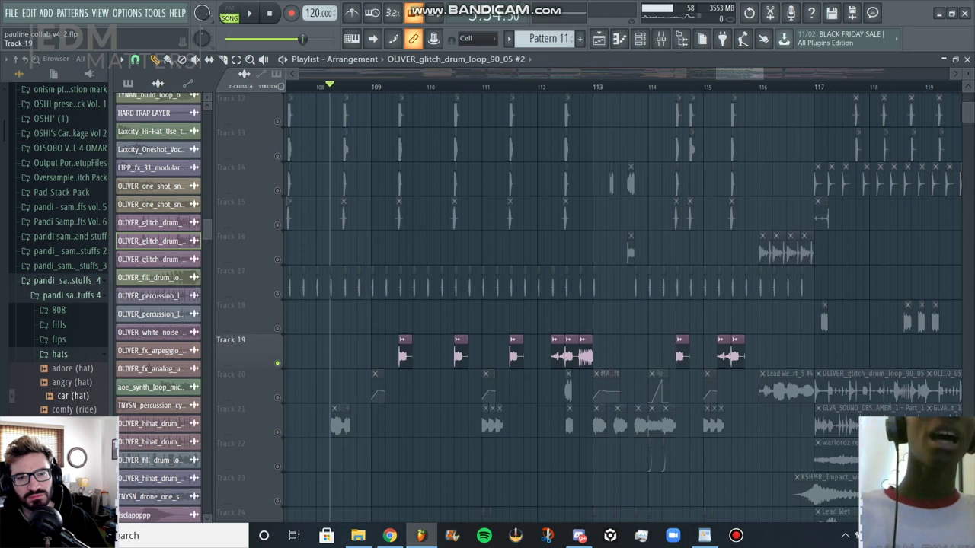
Step: Play the soloed glitch drum loop clips from bar 109 and stop playback
click(372, 86)
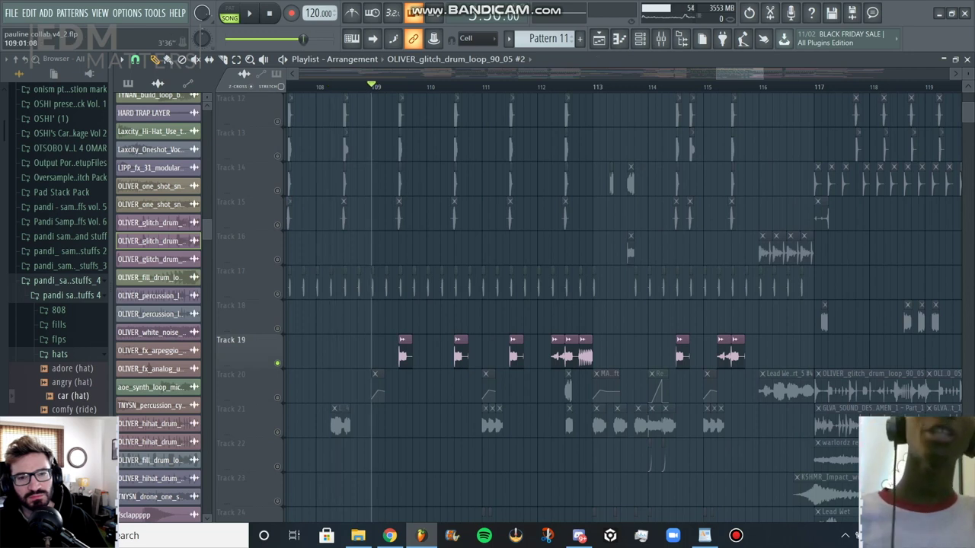
key(space)
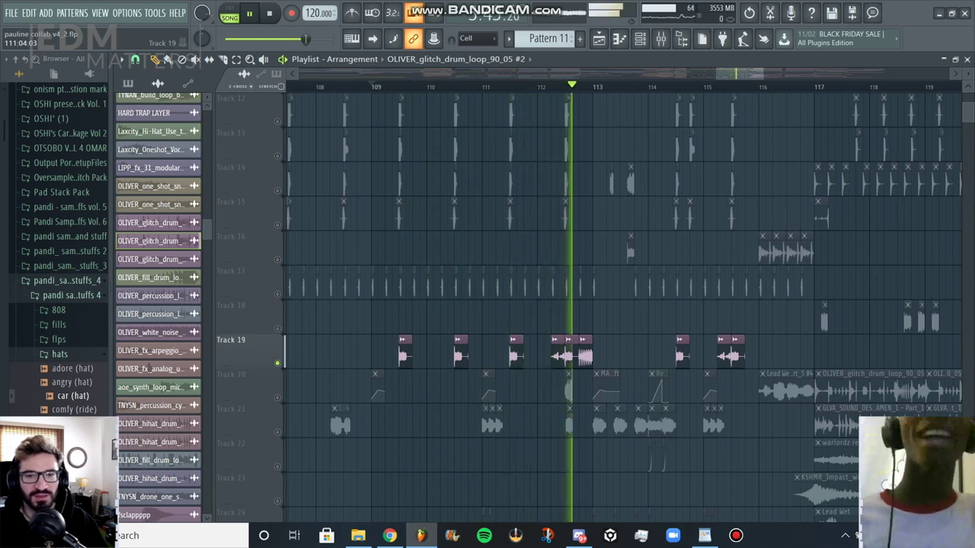
key(space)
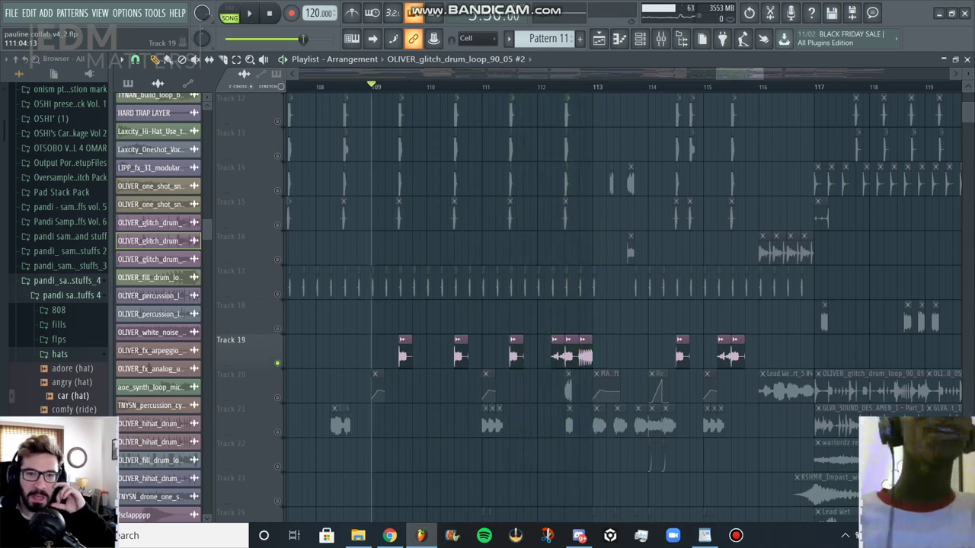
scroll(621, 304, up, 4)
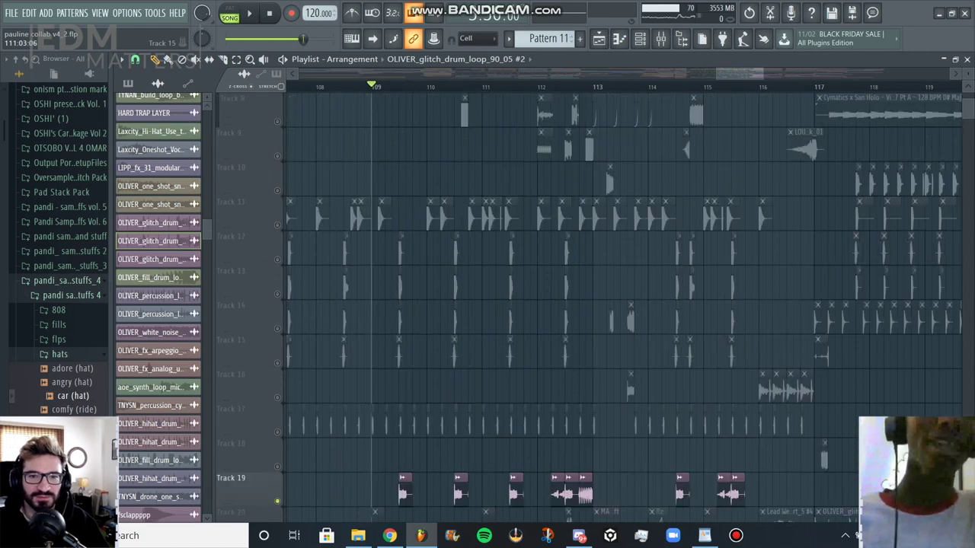